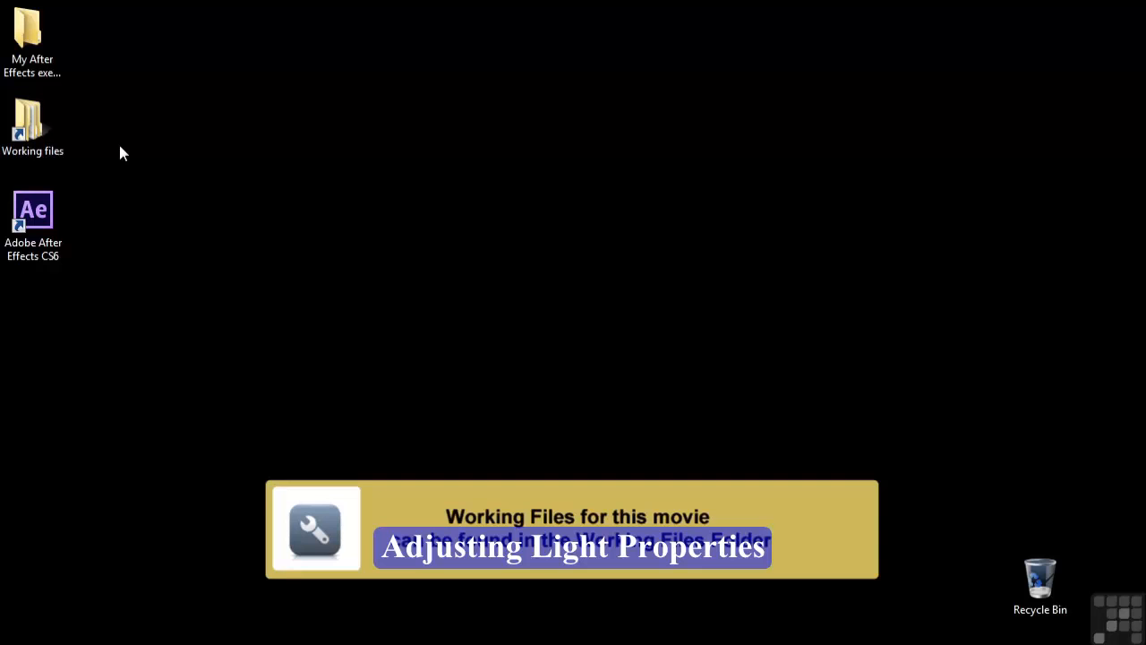
Step: Open the project 1902-lights-animation.aep from the After Effects projects folder inside Working files
double_click(27, 124)
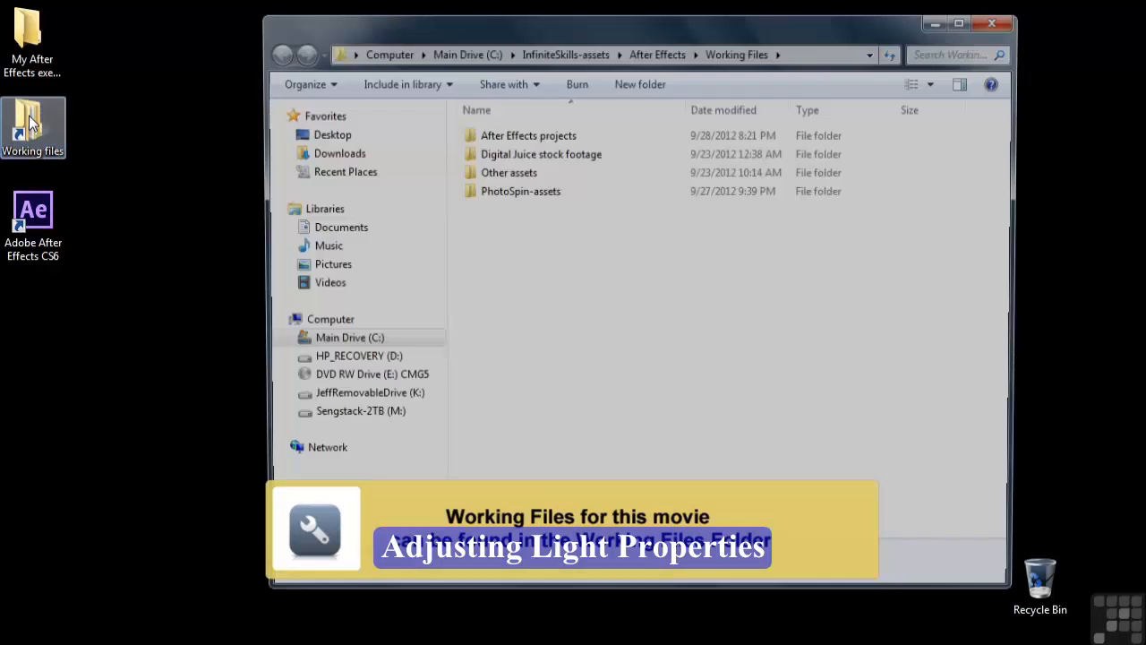
double_click(502, 133)
scroll(568, 376, down, 12)
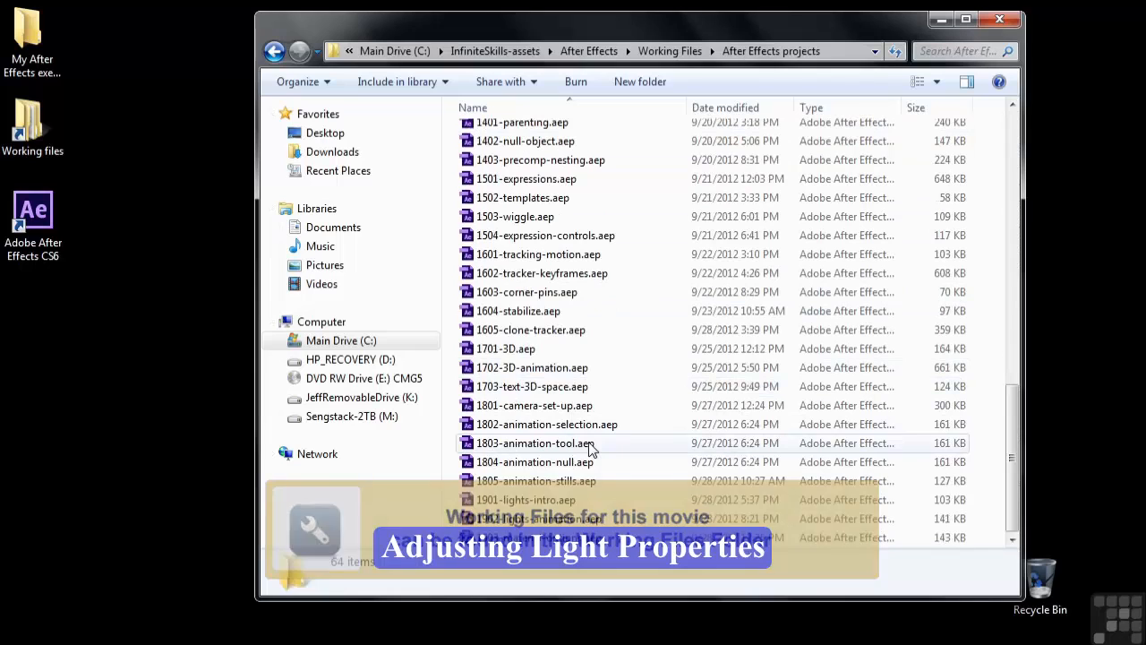
click(536, 524)
double_click(536, 525)
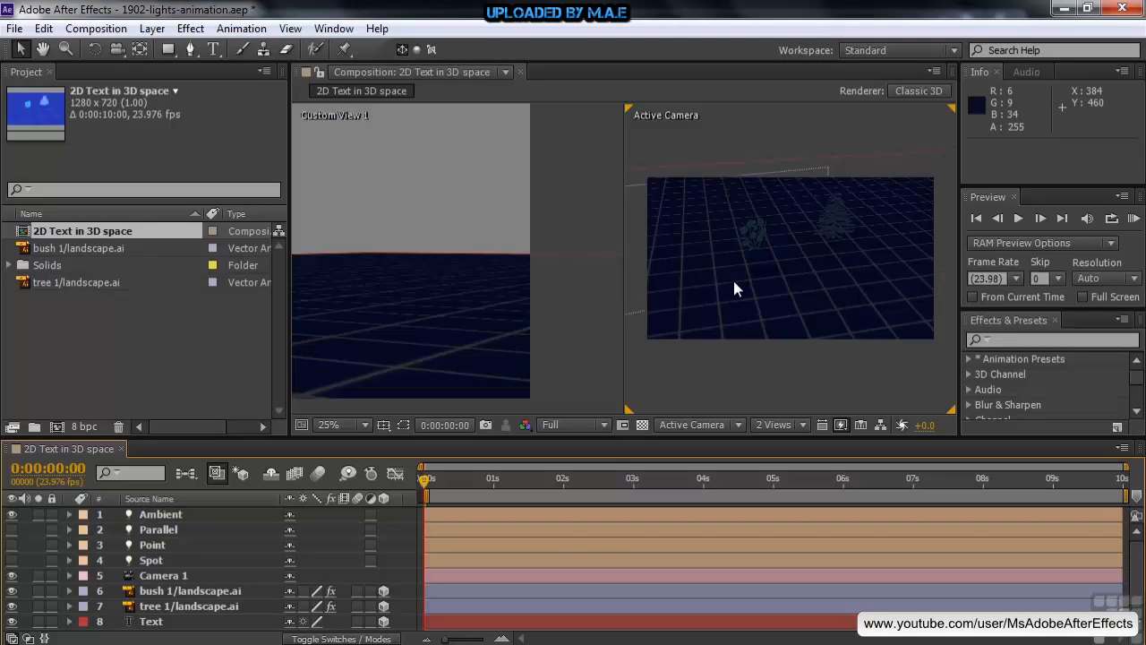
Step: Enable keyframing for the Ambient light's color at the first frame and set the color to yellow F6D54F
click(69, 515)
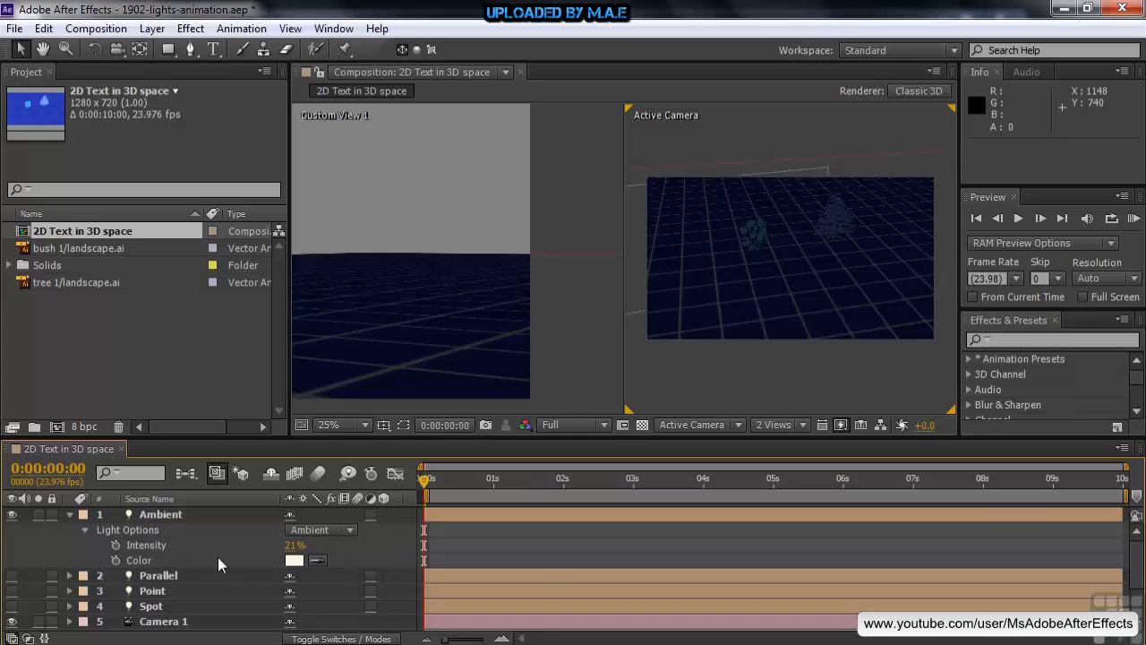
click(116, 559)
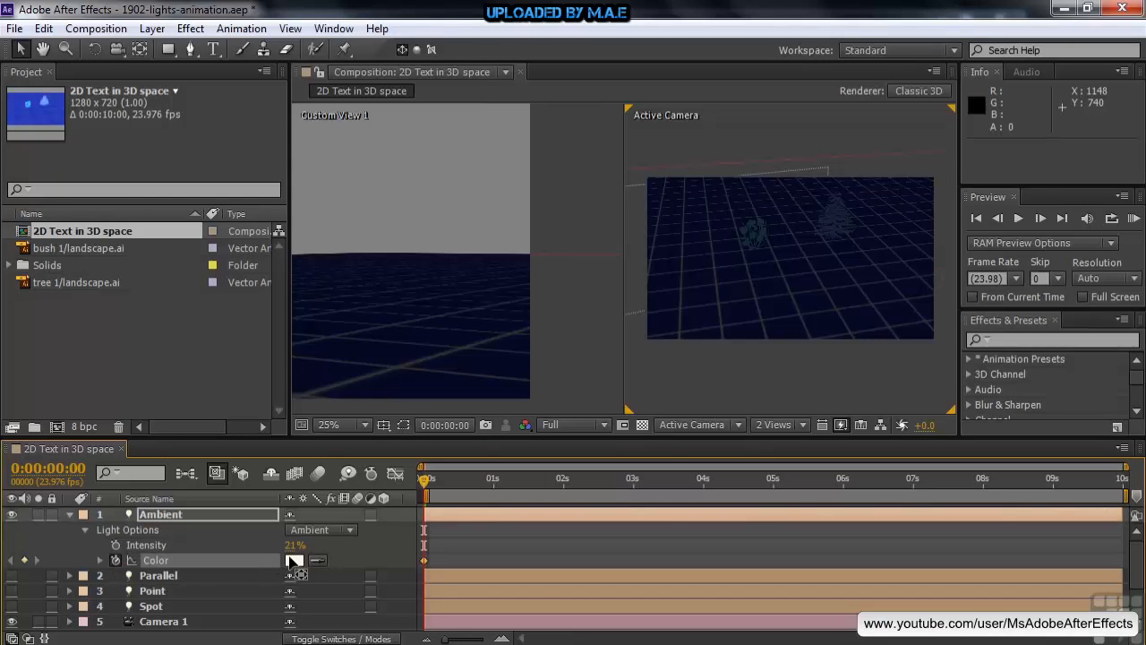
click(294, 560)
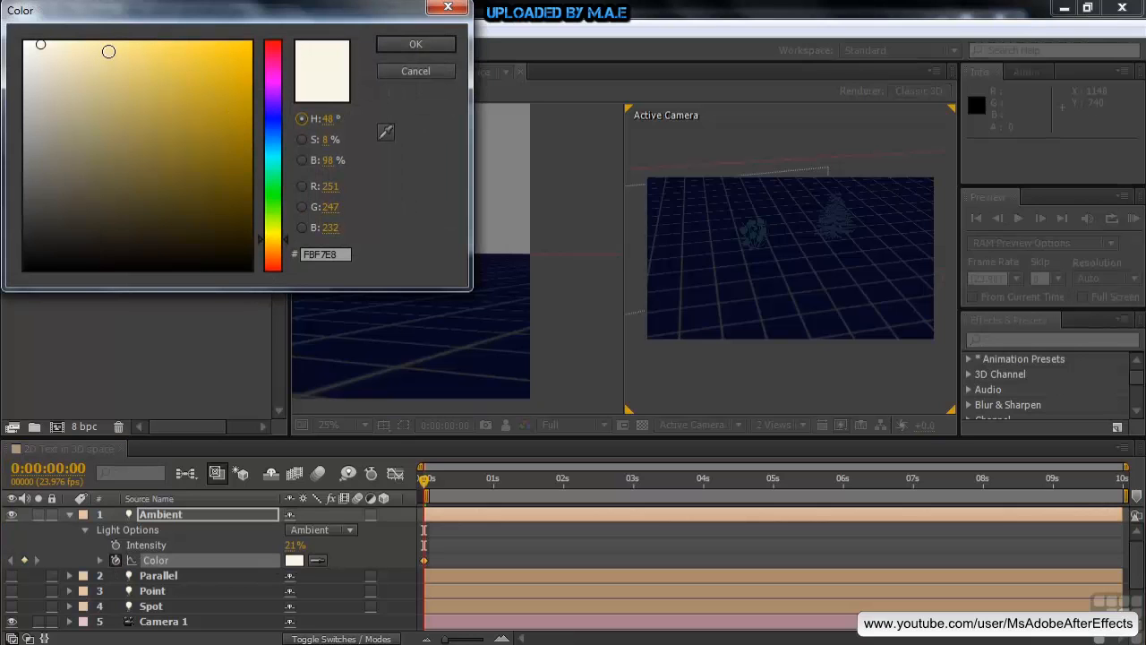
click(183, 51)
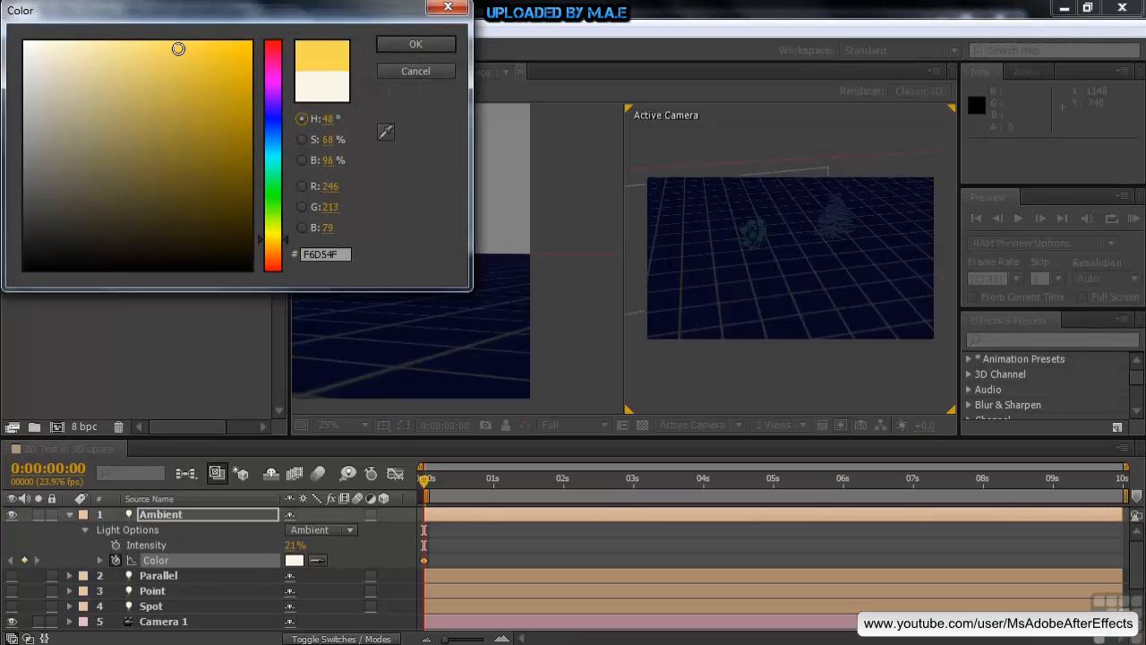
click(416, 44)
Step: At 0:00:04:07, set the Ambient light's color to blue 2B4795 to add a second color keyframe
drag(428, 488, 724, 500)
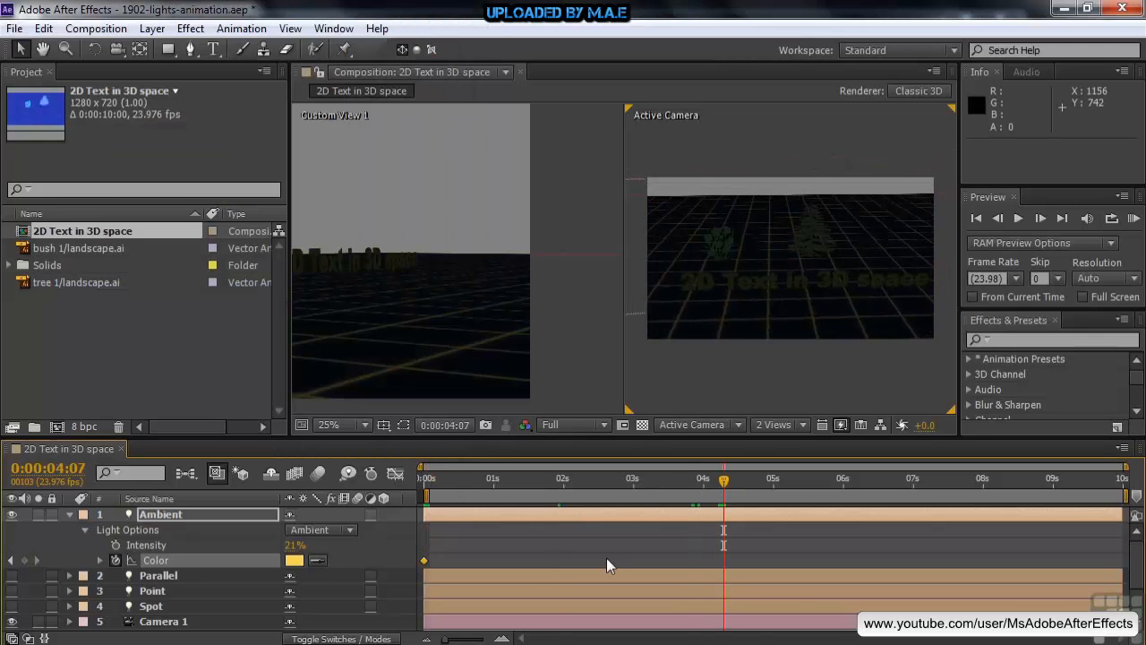
click(295, 561)
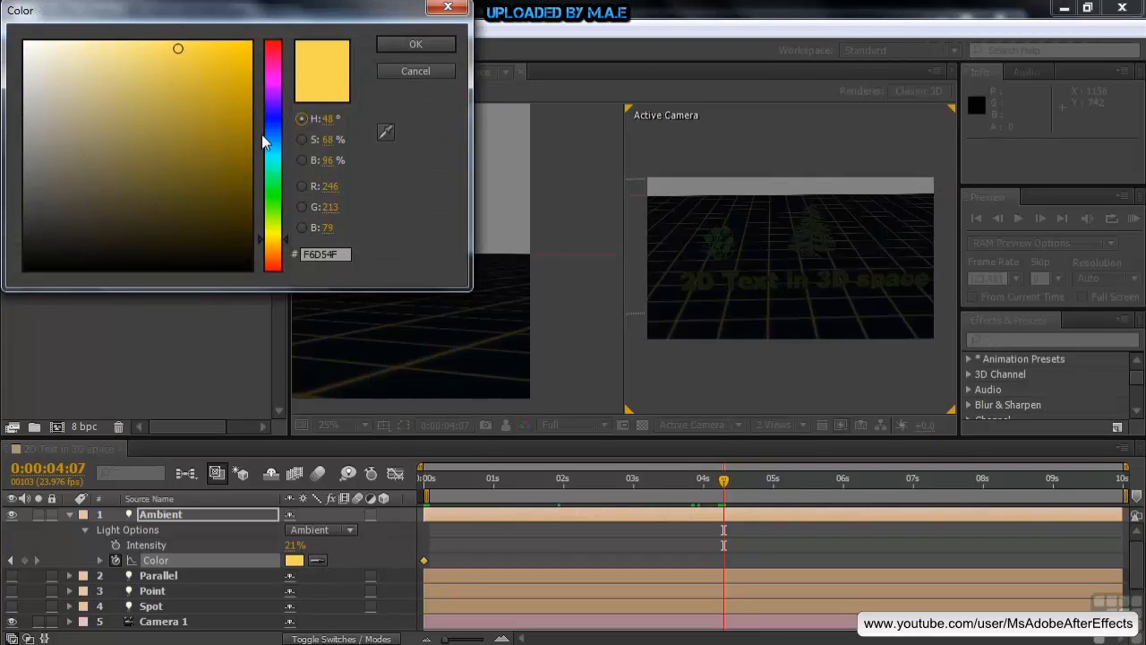
click(268, 132)
click(186, 136)
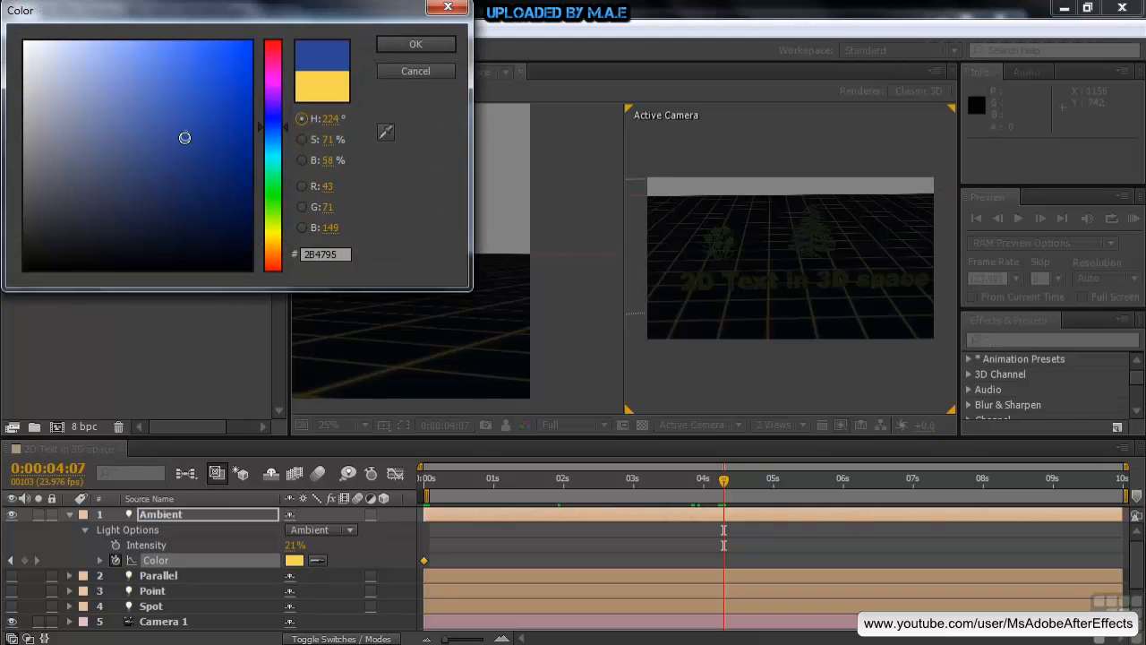
click(437, 44)
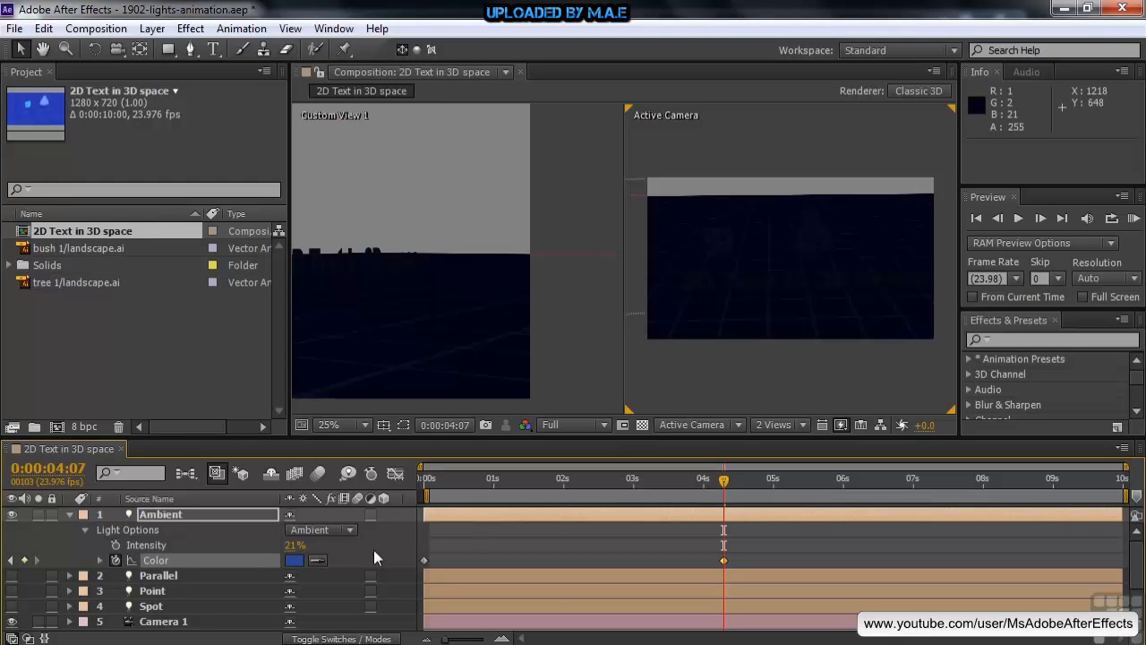
Step: Try an intensity of 26% on the Ambient light, then undo the intensity and color changes and return to the first frame
mouse_move(292, 548)
mouse_down()
mouse_move(355, 558)
mouse_move(311, 562)
mouse_move(410, 560)
mouse_move(296, 562)
mouse_up()
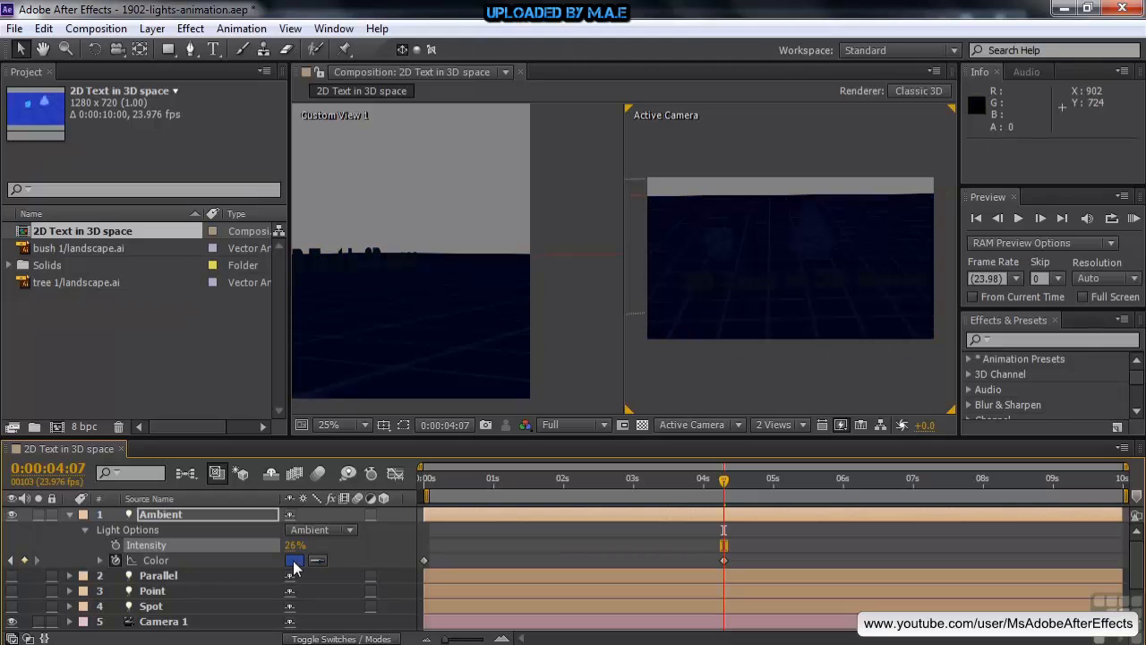
key(ctrl+z)
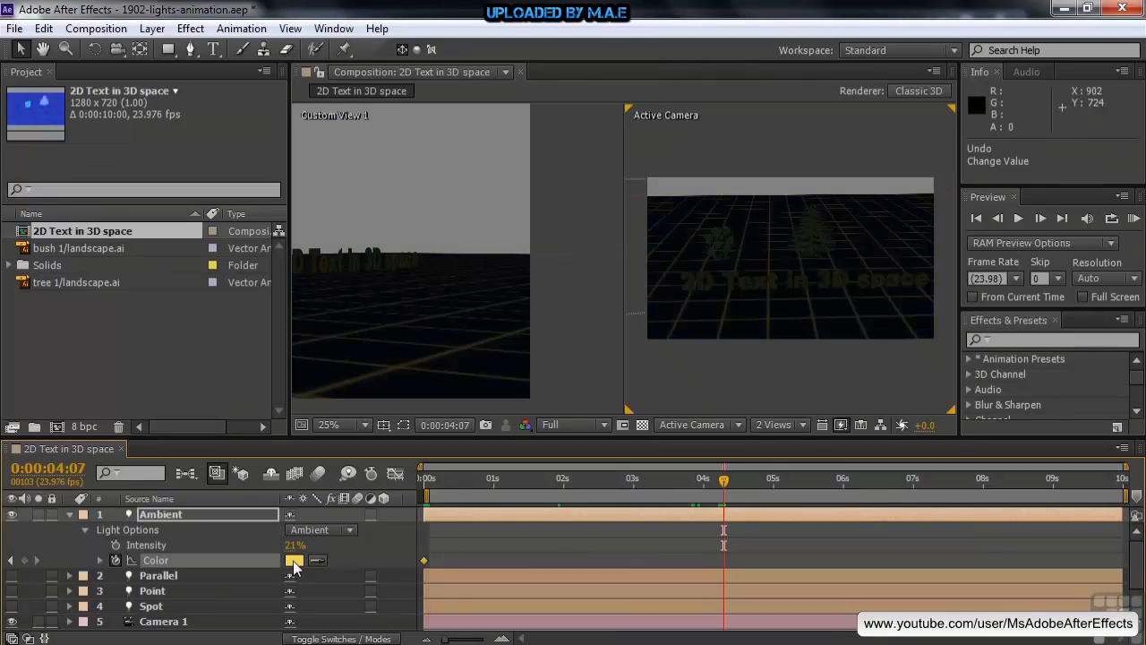
key(Home)
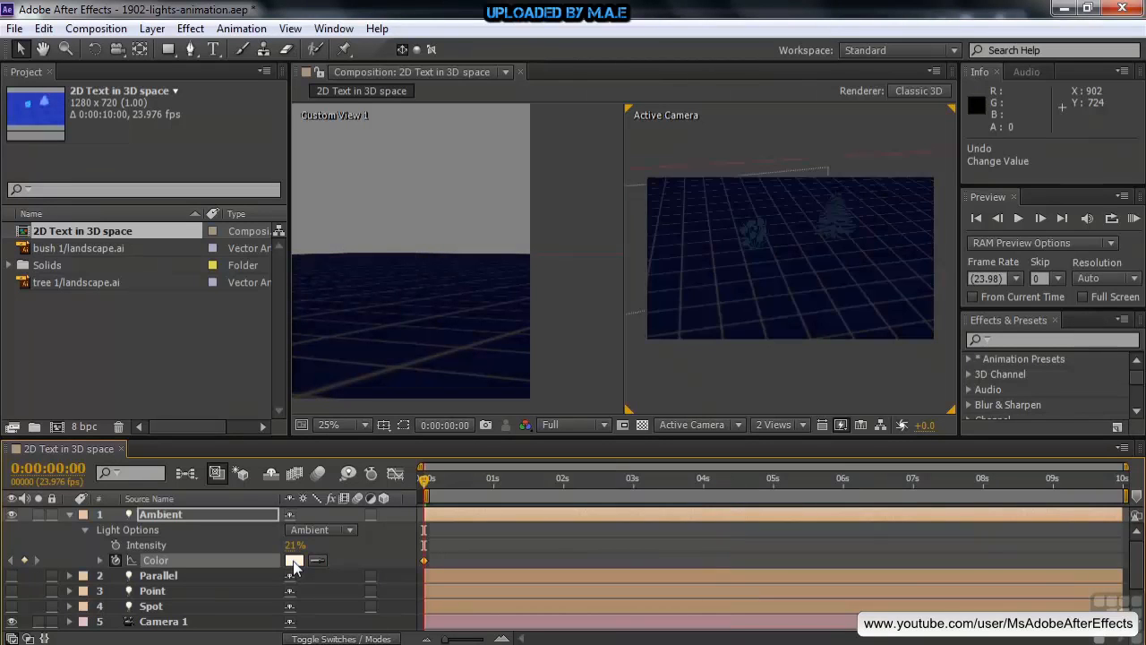
Step: Collapse the Ambient light's properties, switch that light off, and turn on the Parallel light
click(70, 514)
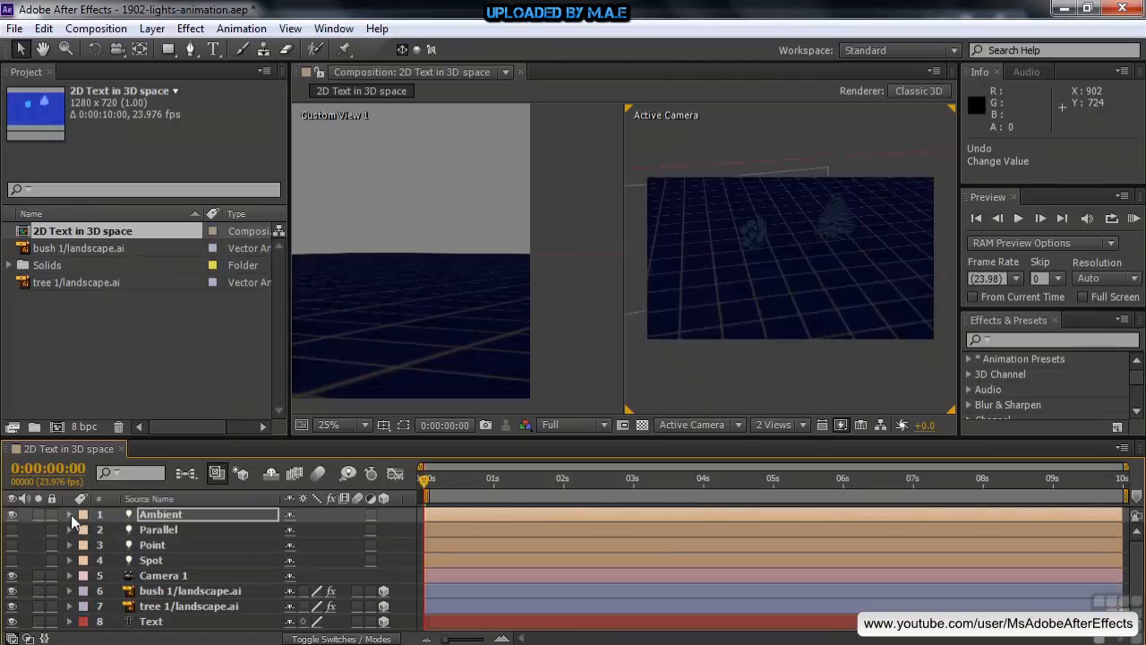
click(12, 515)
click(118, 531)
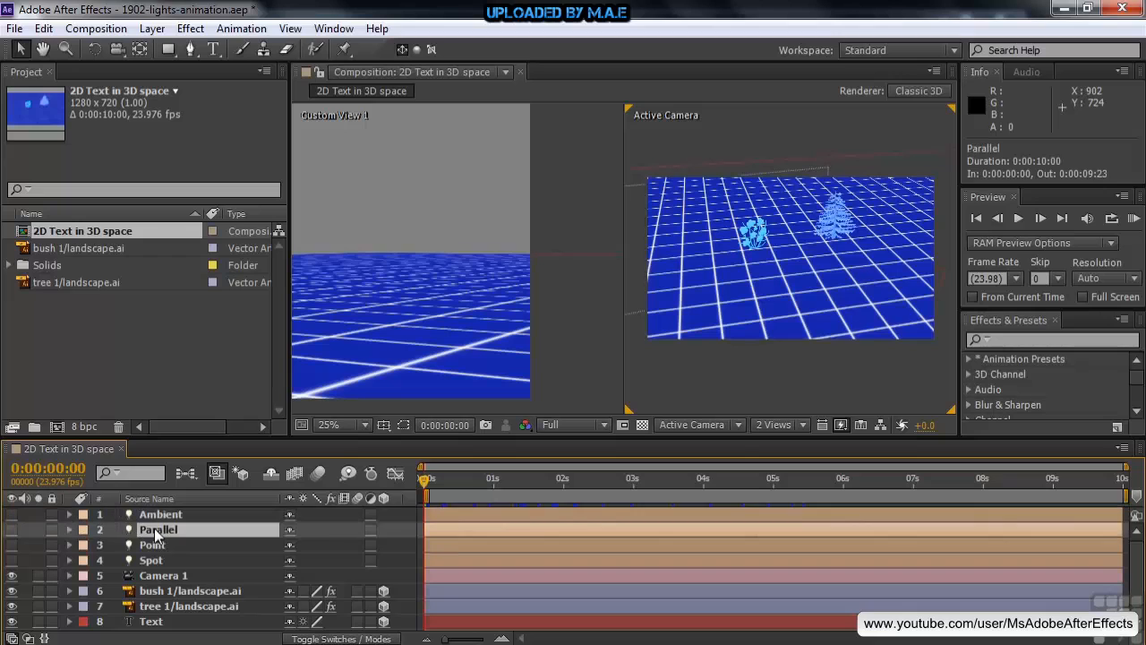
click(10, 532)
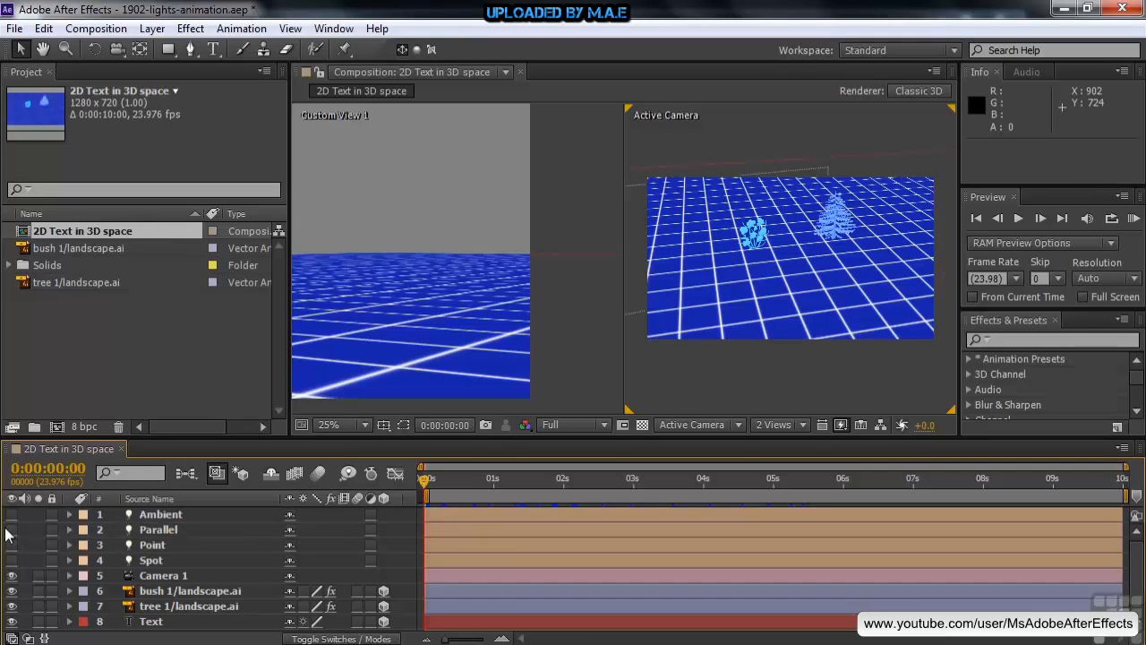
click(12, 530)
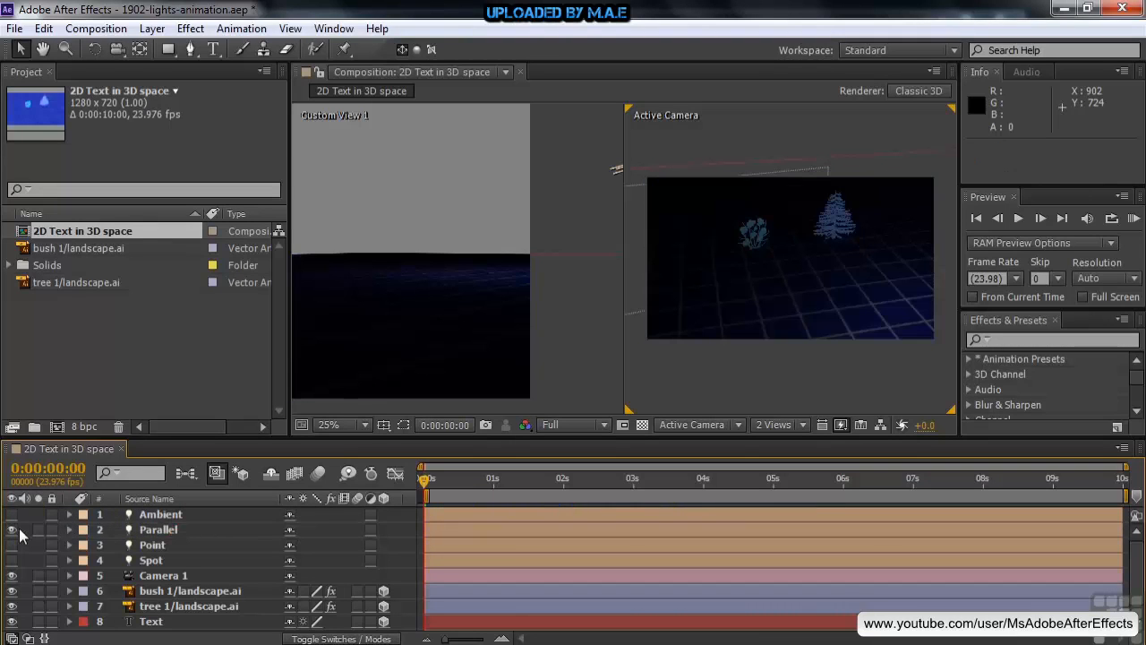
Step: Experiment with the Parallel light's falloff radius in its light options and leave it at 546
click(153, 534)
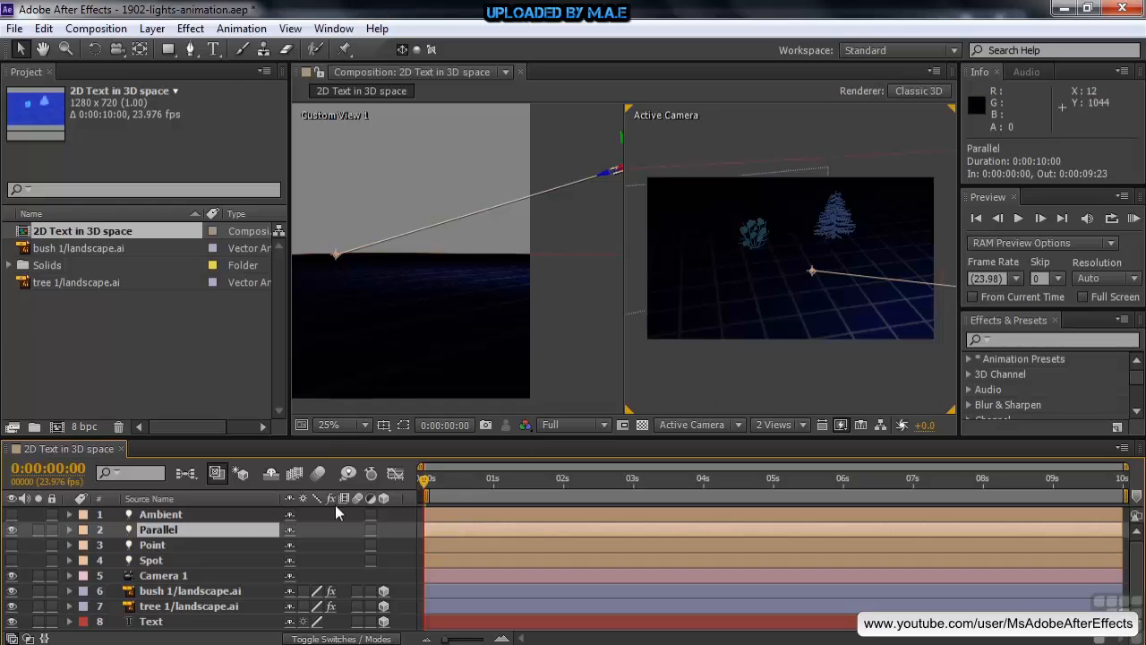
click(69, 529)
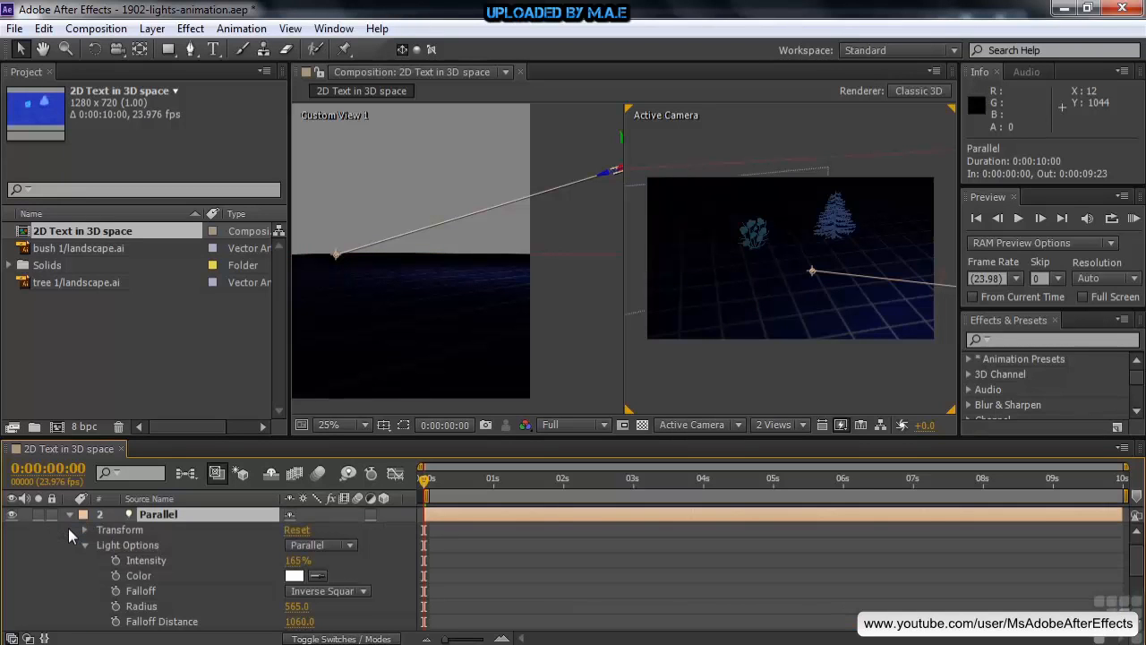
scroll(1133, 571, down, 1)
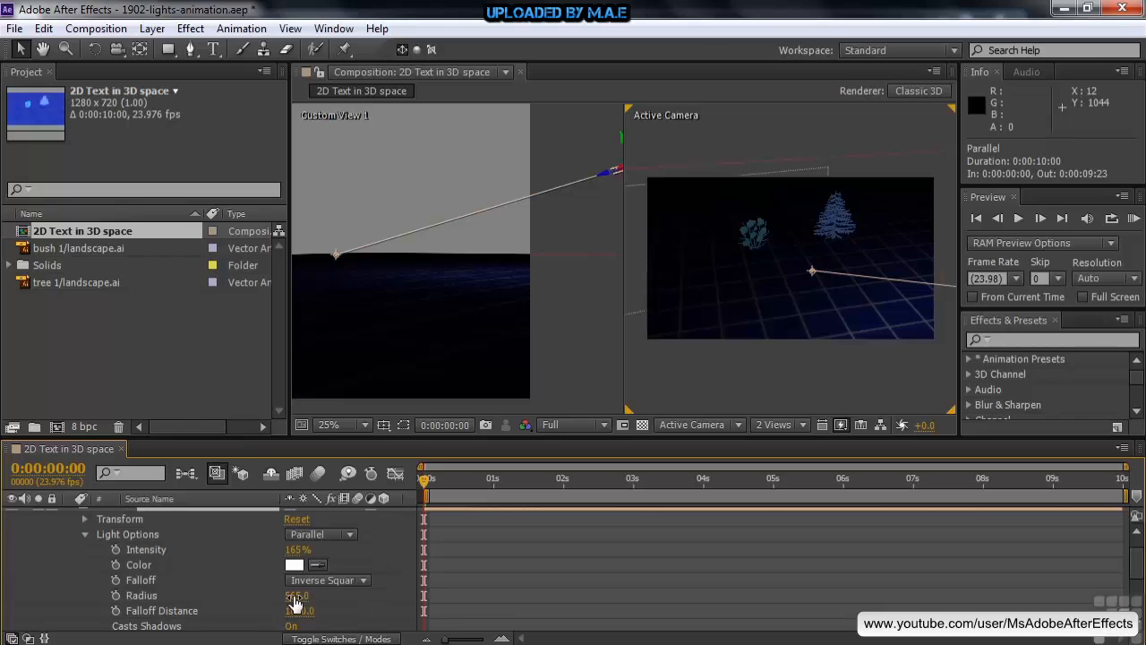
drag(295, 603, 295, 600)
drag(290, 616, 310, 607)
drag(291, 598, 494, 607)
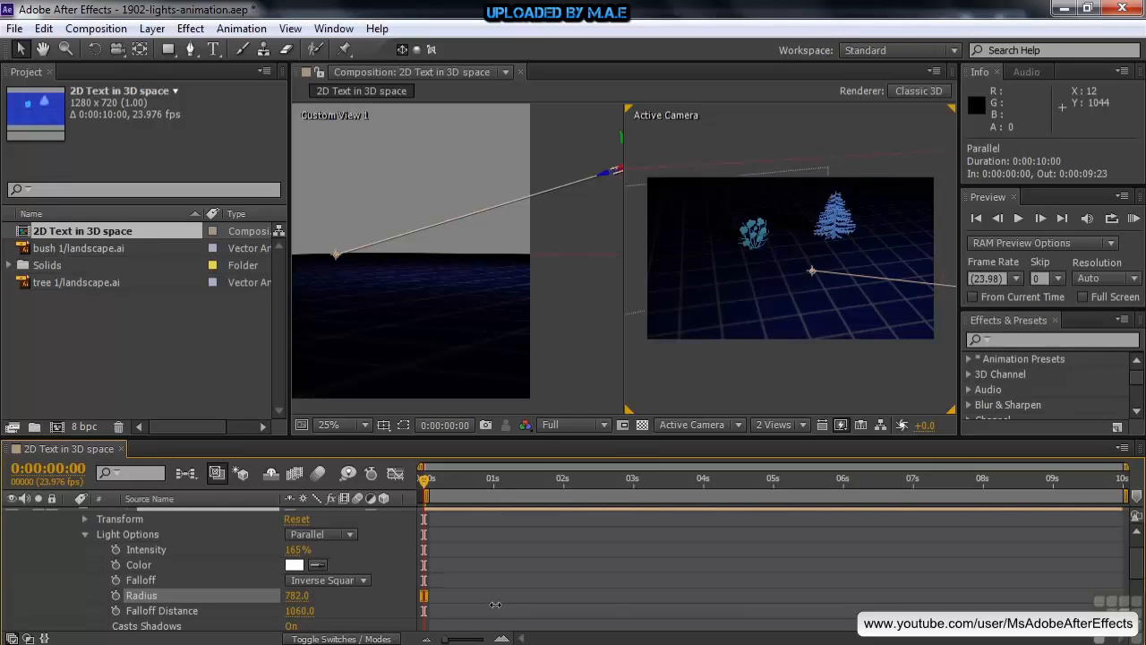
drag(296, 596, 27, 595)
drag(292, 596, 365, 607)
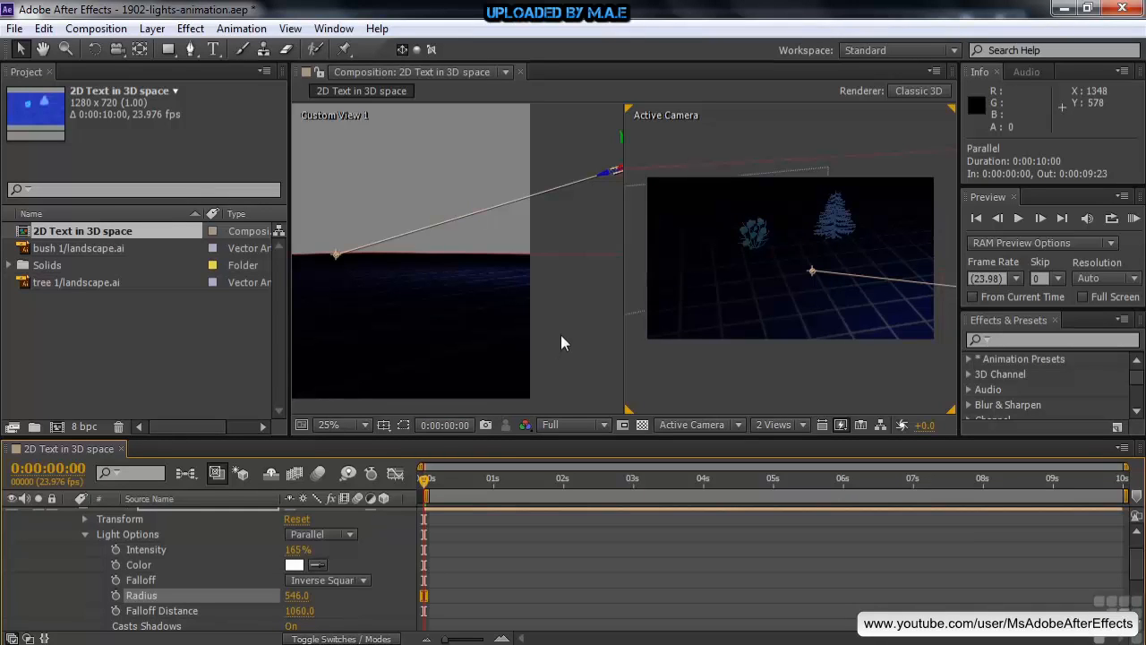
Step: Reveal only the Parallel light's Point of Interest and Position, and enable keyframing for both at the first frame
click(85, 534)
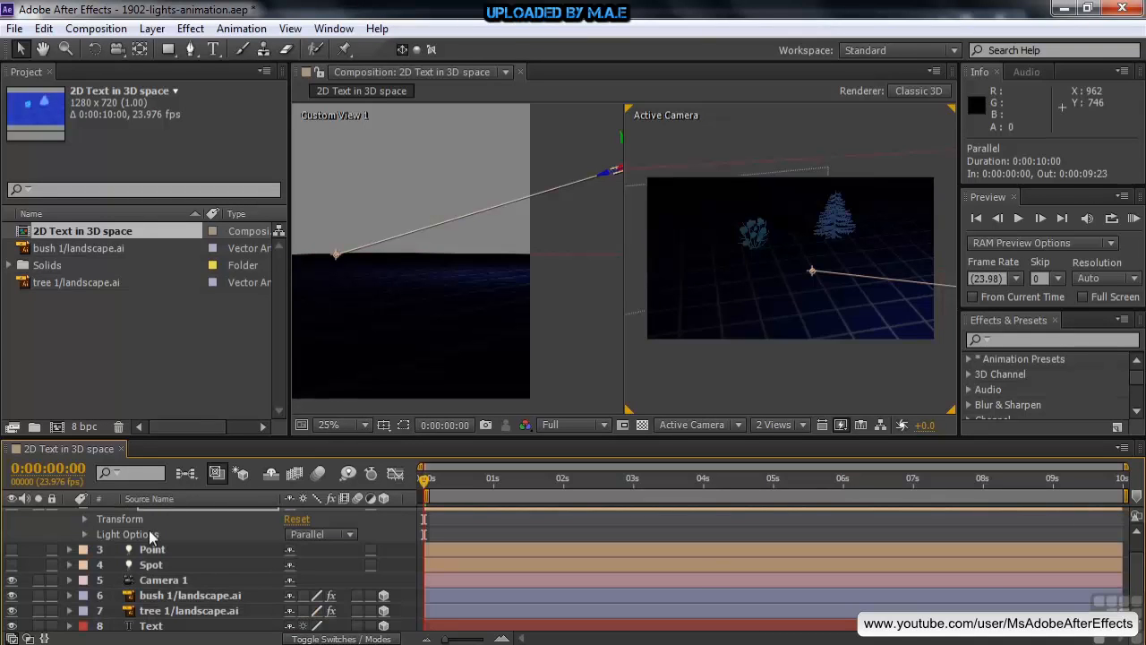
scroll(152, 535, up, 2)
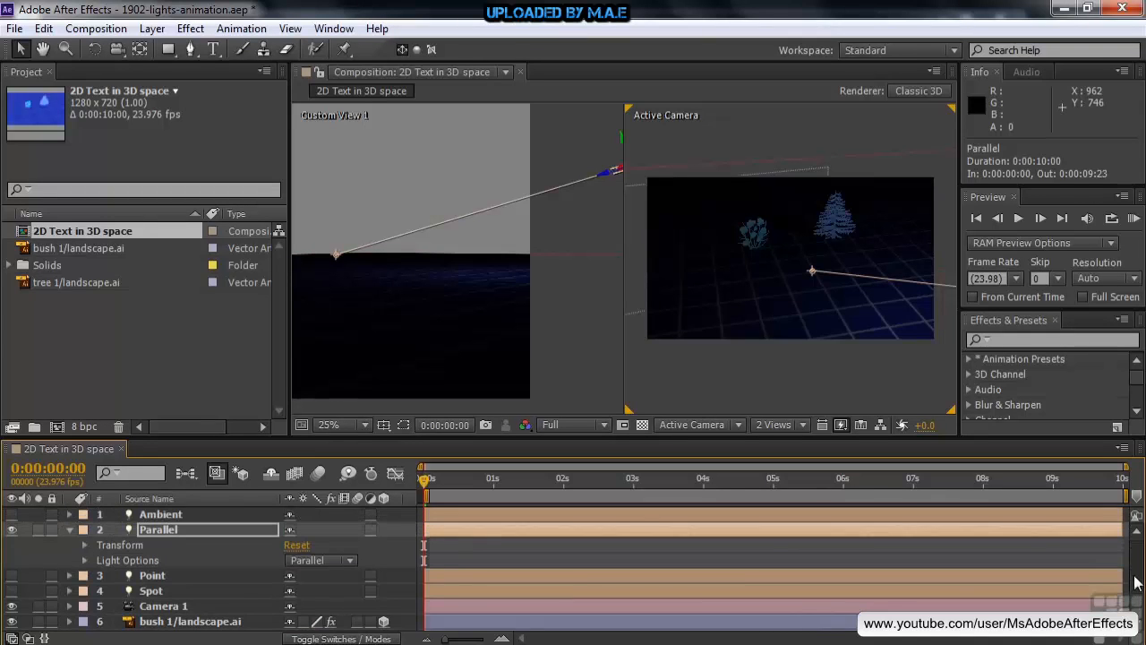
click(70, 531)
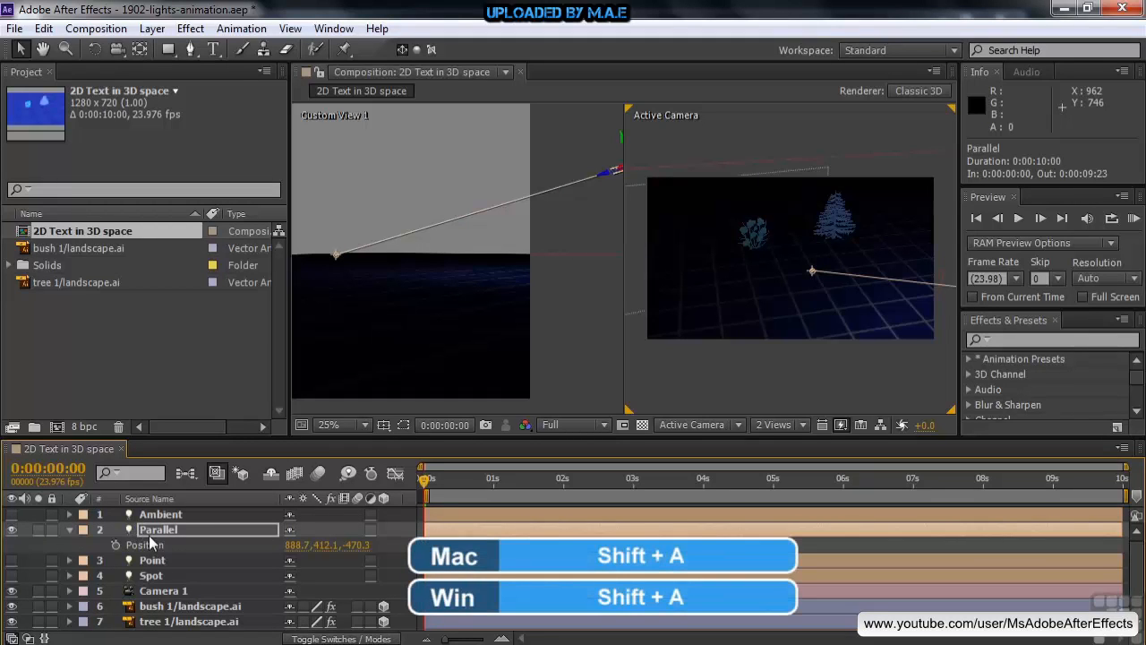
key(shift+a)
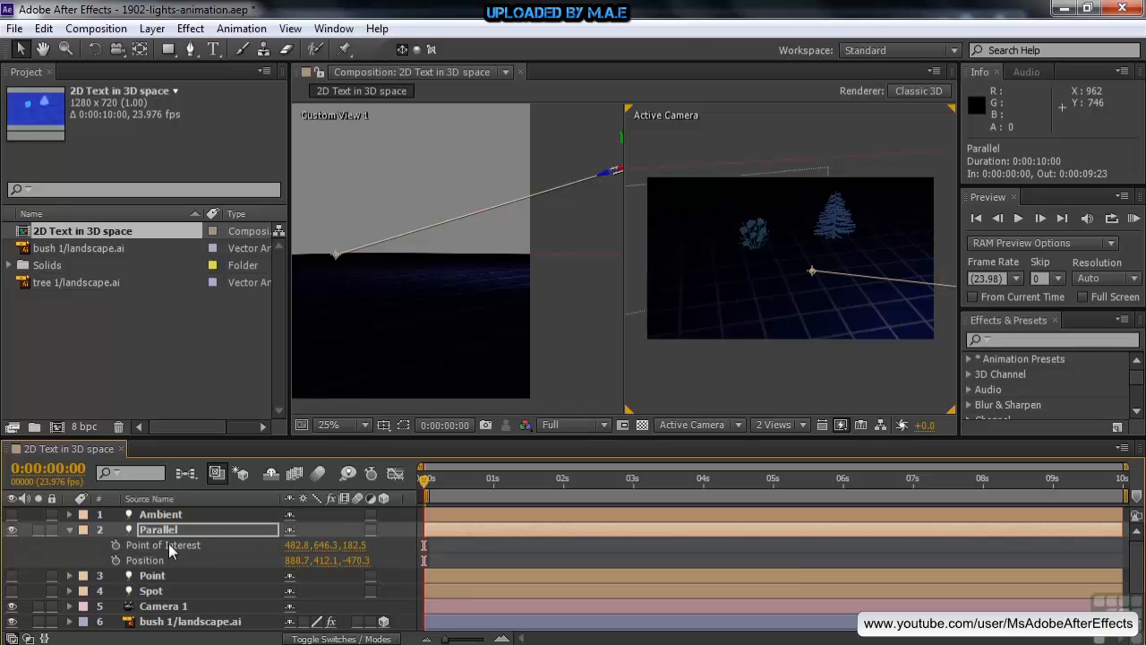
click(116, 544)
click(116, 560)
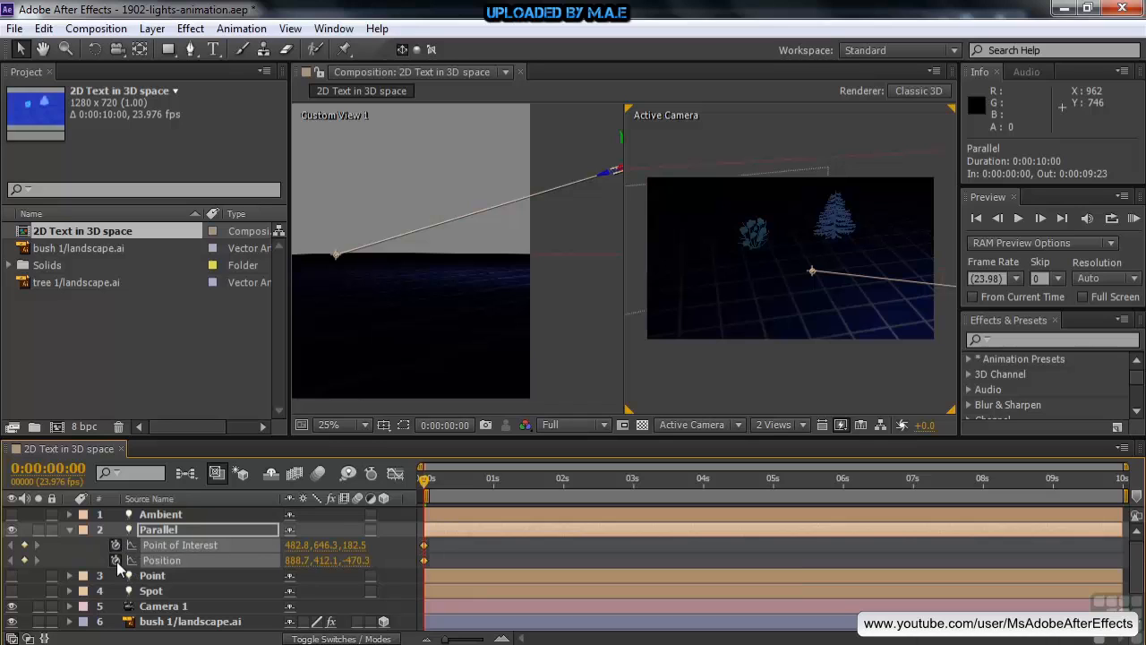
Step: At 0:00:02:13, move the Parallel light's point of interest to about 686, 595, -103 and its position to about 906, 431, -495
click(567, 326)
key(ctrl+minus)
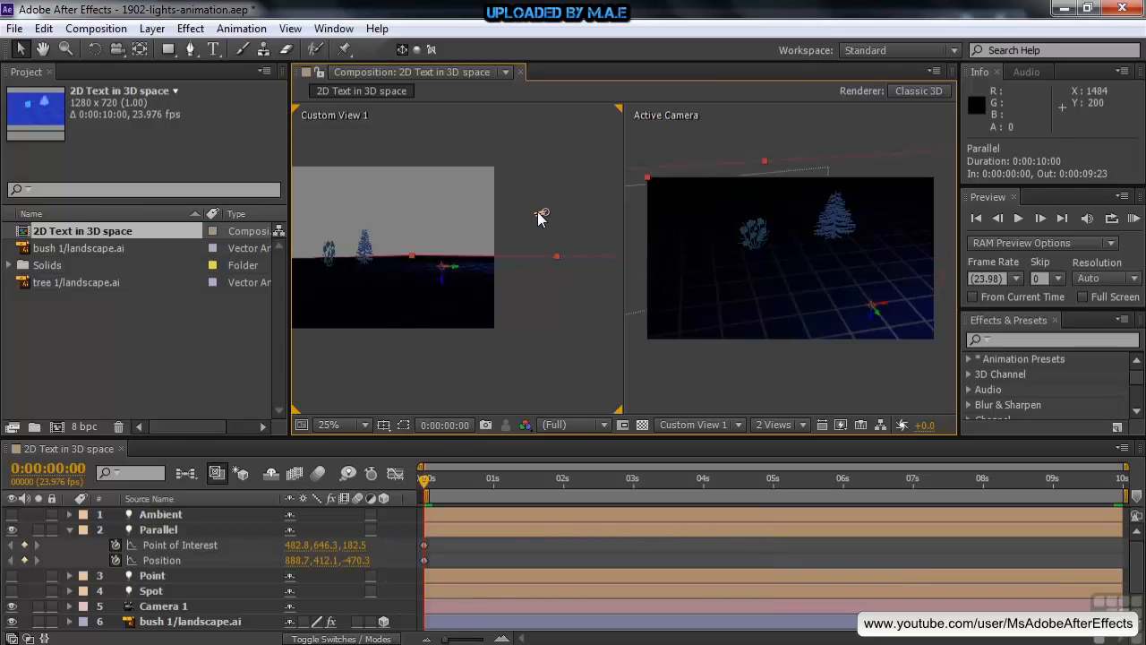
click(160, 529)
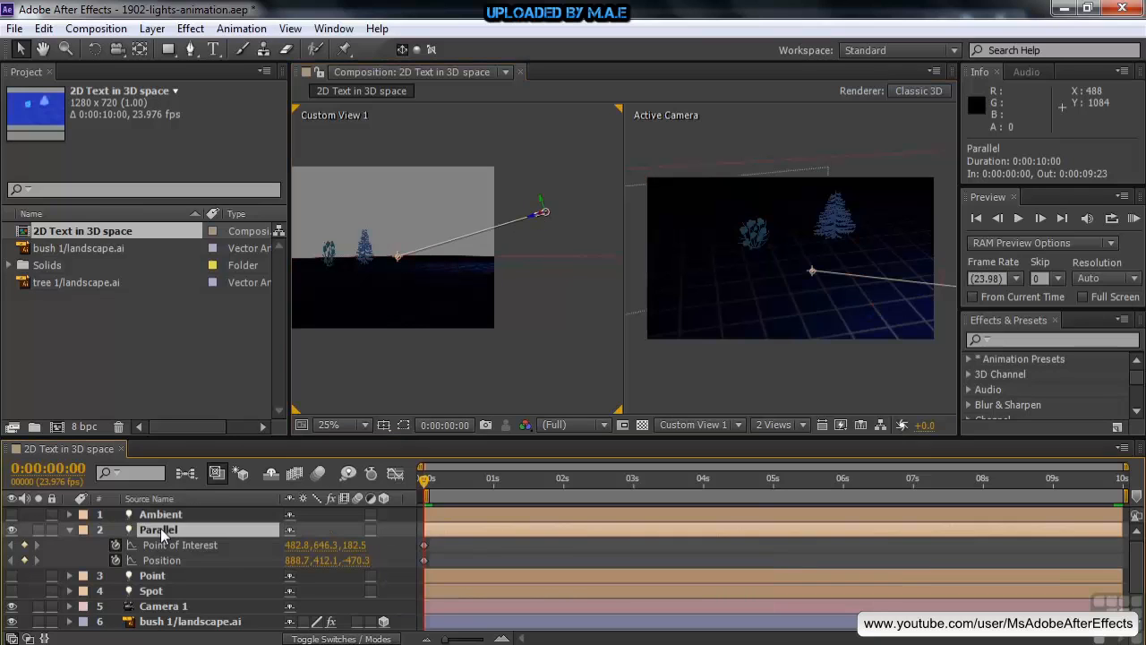
key(h)
drag(905, 363, 840, 367)
key(v)
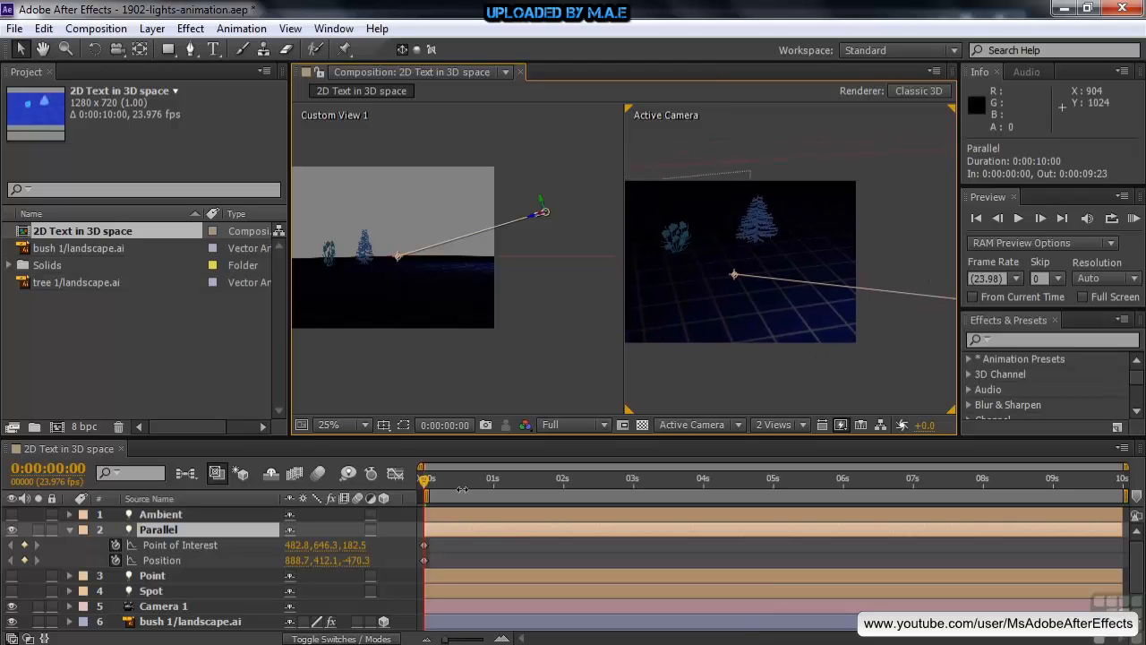
drag(427, 481, 602, 483)
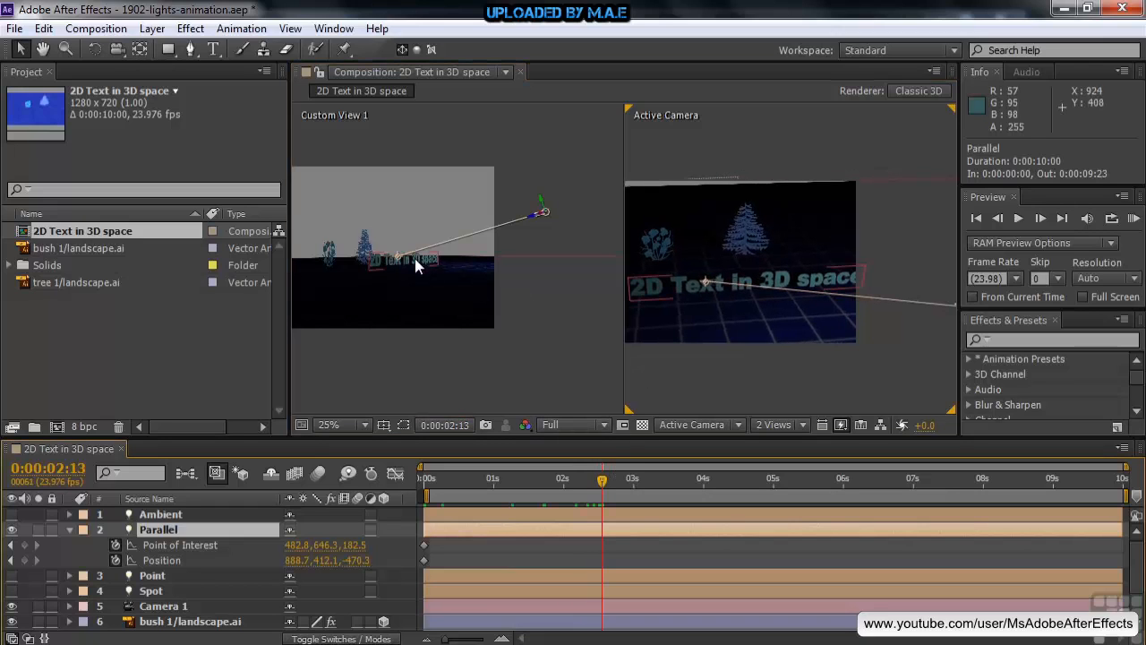
drag(396, 253, 460, 235)
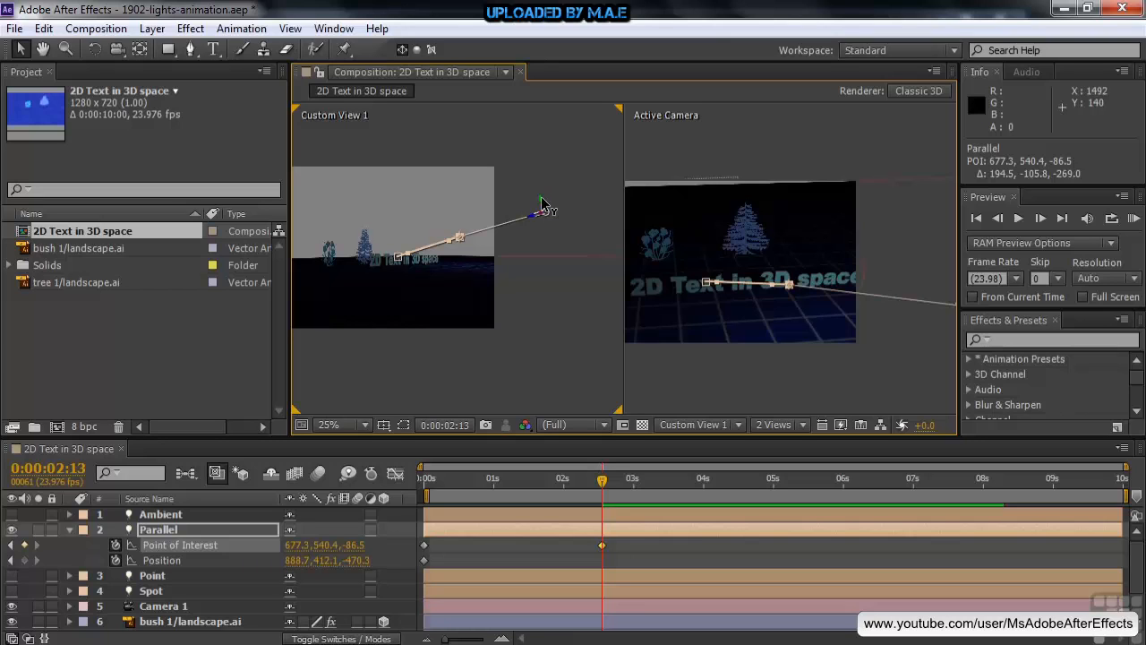
drag(541, 204, 562, 194)
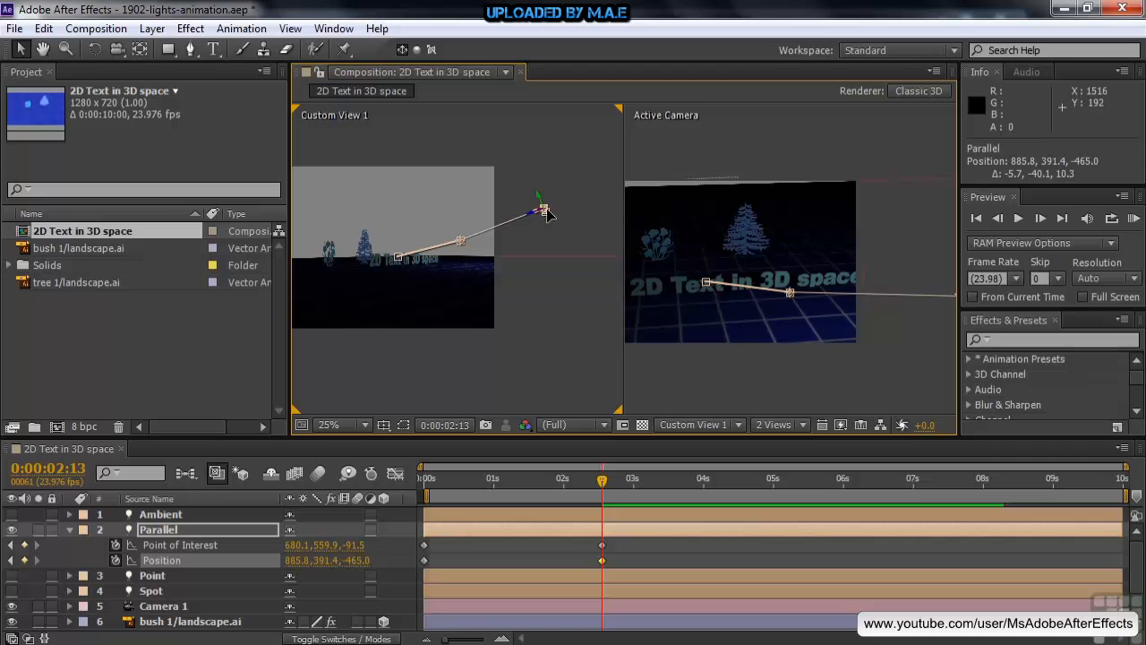
mouse_move(548, 216)
mouse_down()
mouse_move(552, 259)
mouse_move(546, 202)
mouse_move(549, 238)
mouse_move(547, 213)
mouse_up()
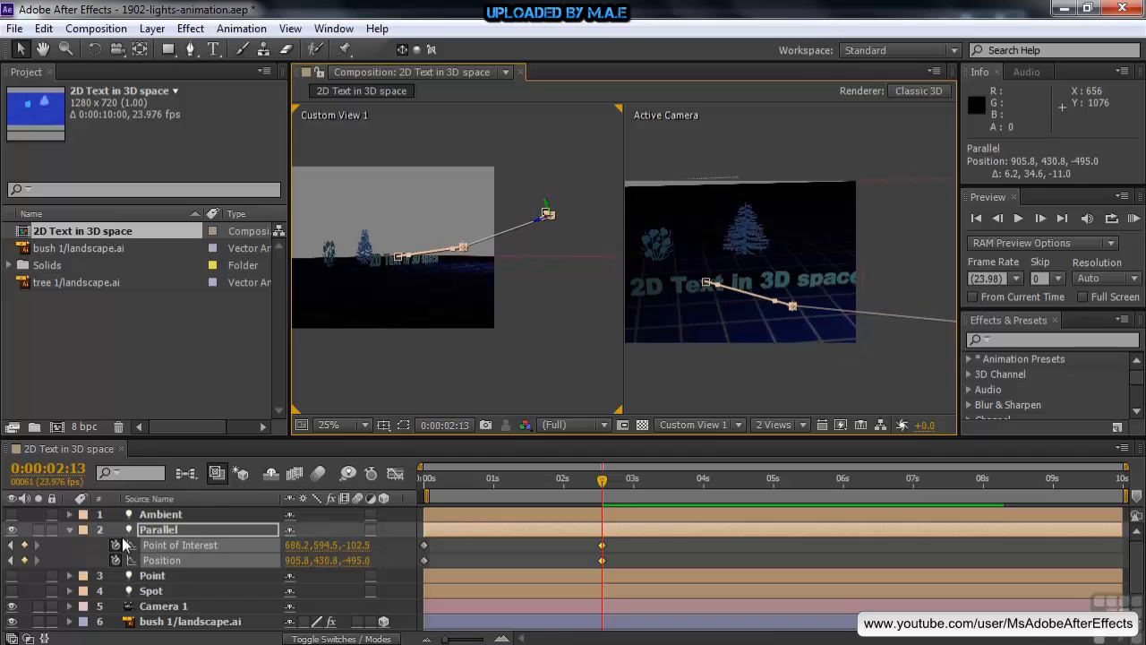
Step: Collapse the Parallel light's properties, switch that light off, and turn on the Point light
click(69, 529)
click(11, 529)
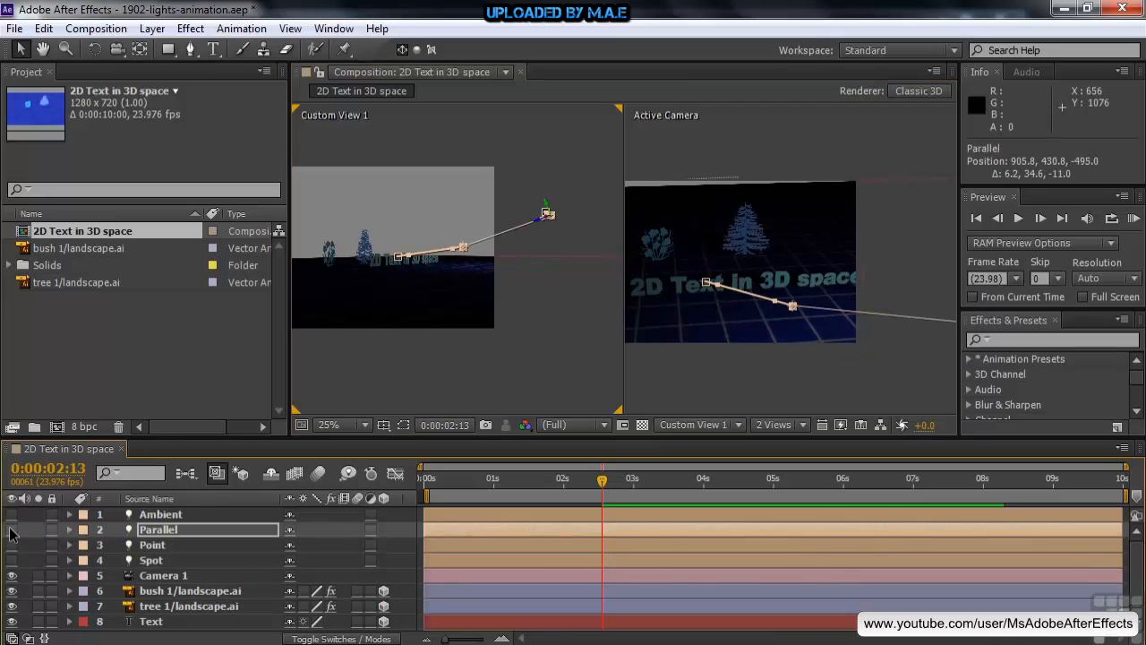
click(12, 545)
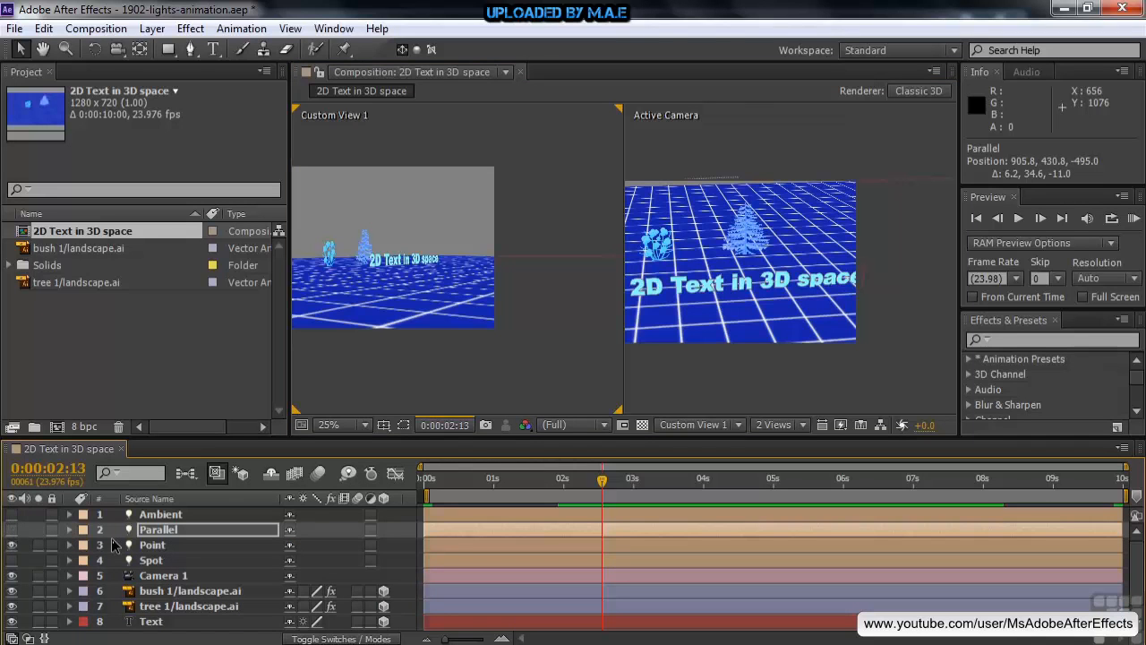
Step: Select the Point light and expand its transform properties to expose its Position
click(143, 545)
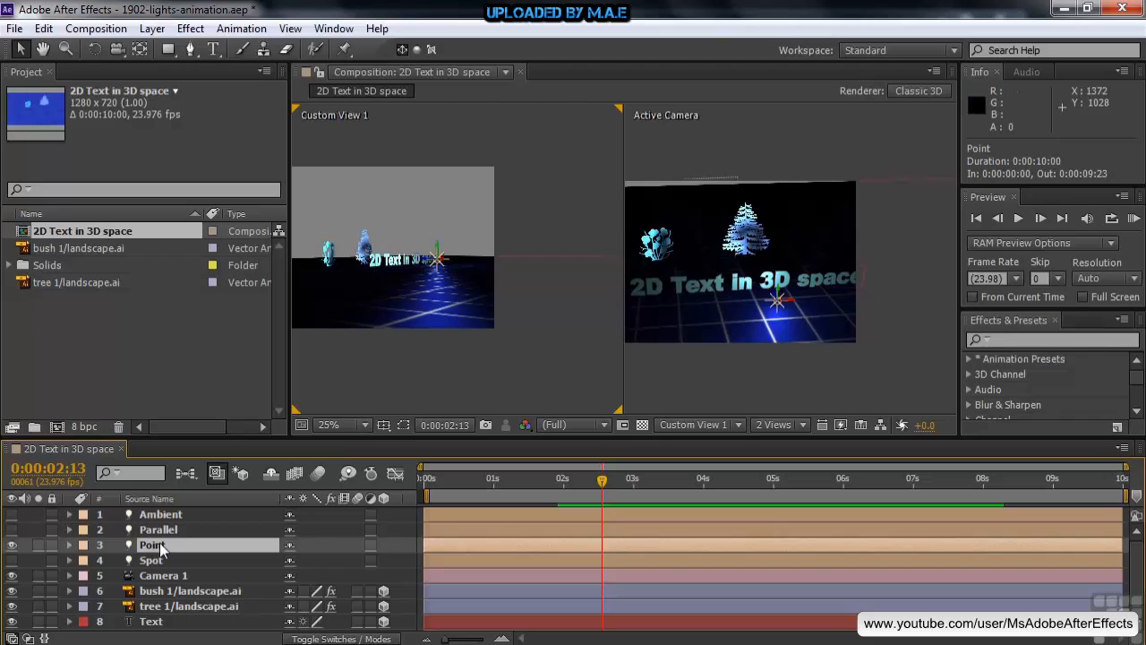
key(p)
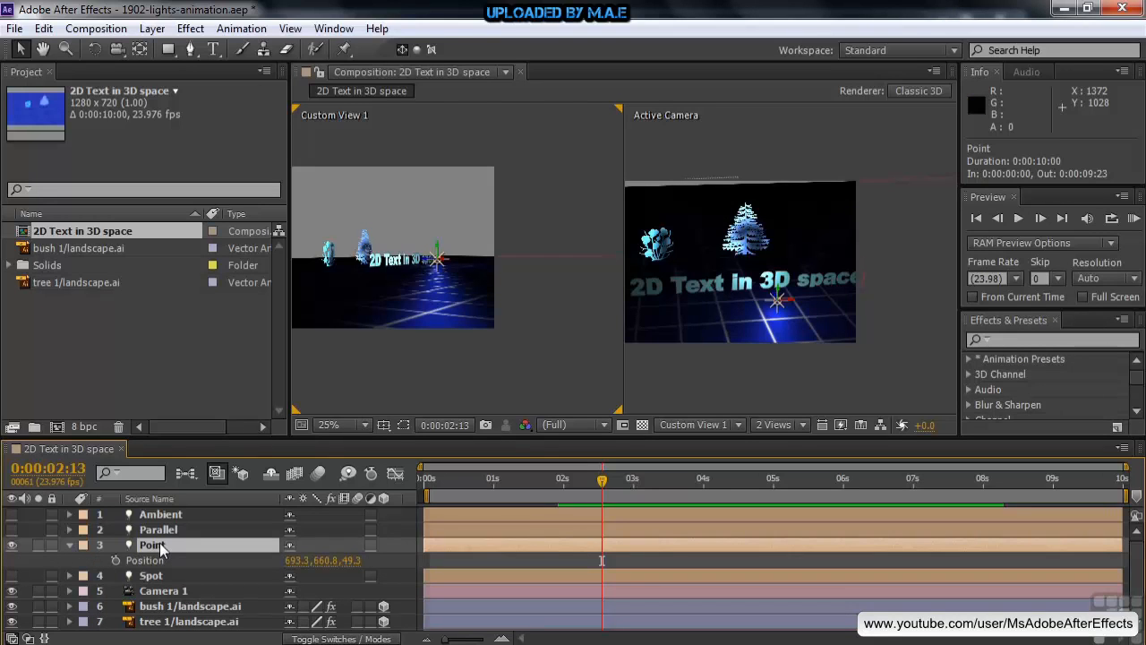
click(69, 545)
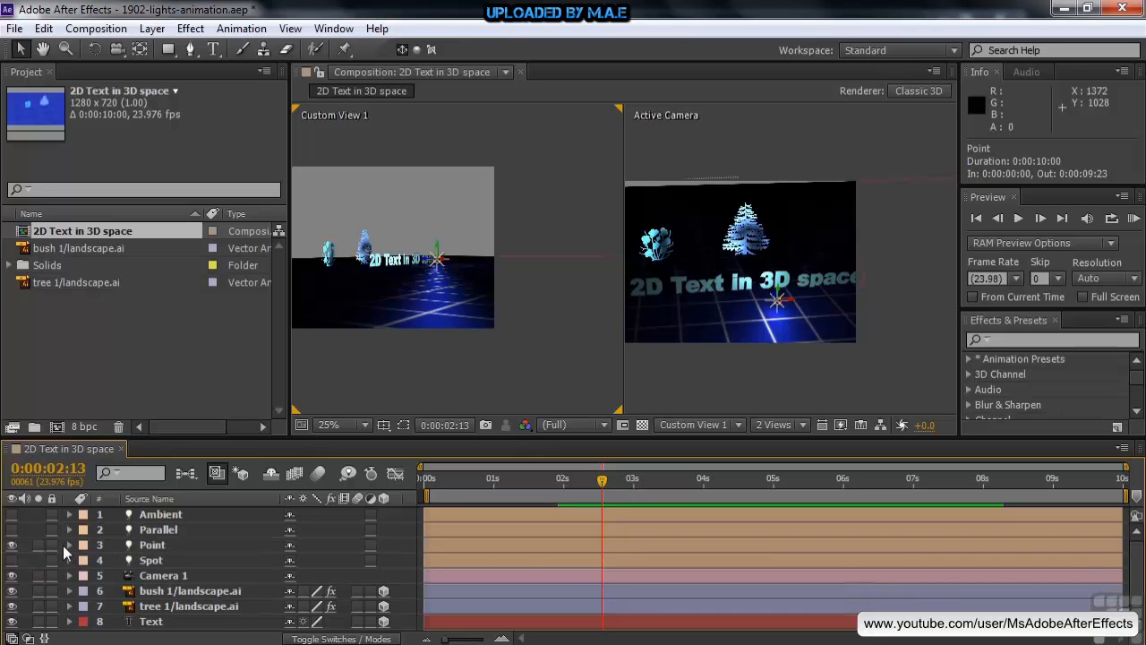
click(69, 544)
click(85, 561)
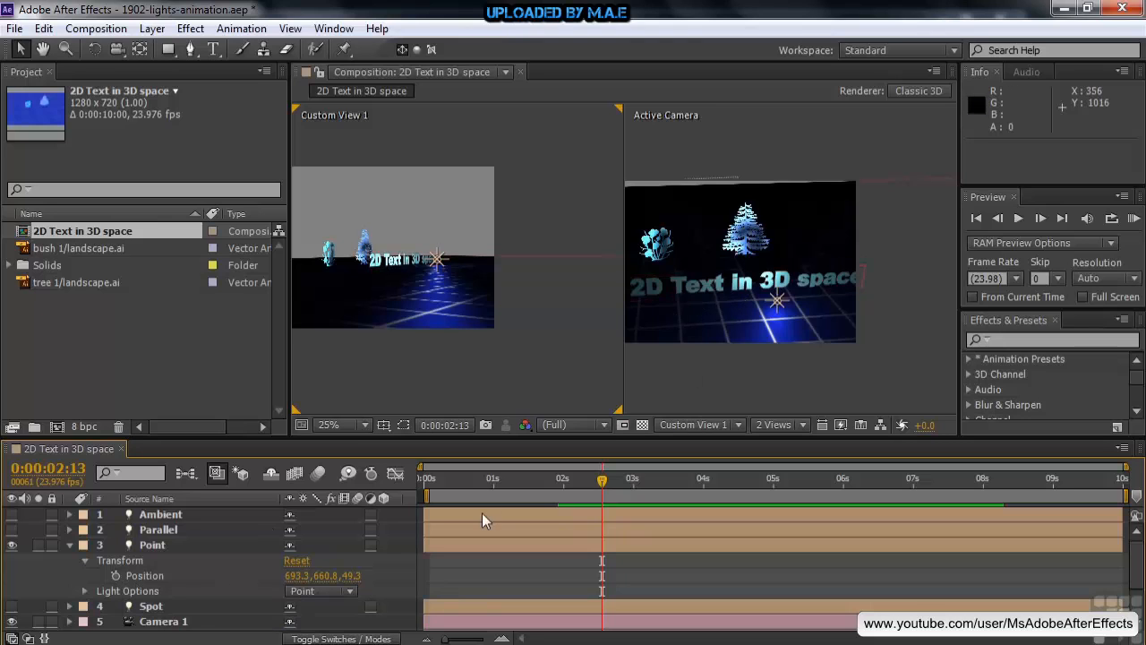
Step: Enable position keyframing for the Point light before one second and add a holding keyframe at 0:00:02:05
drag(600, 481, 576, 499)
click(115, 575)
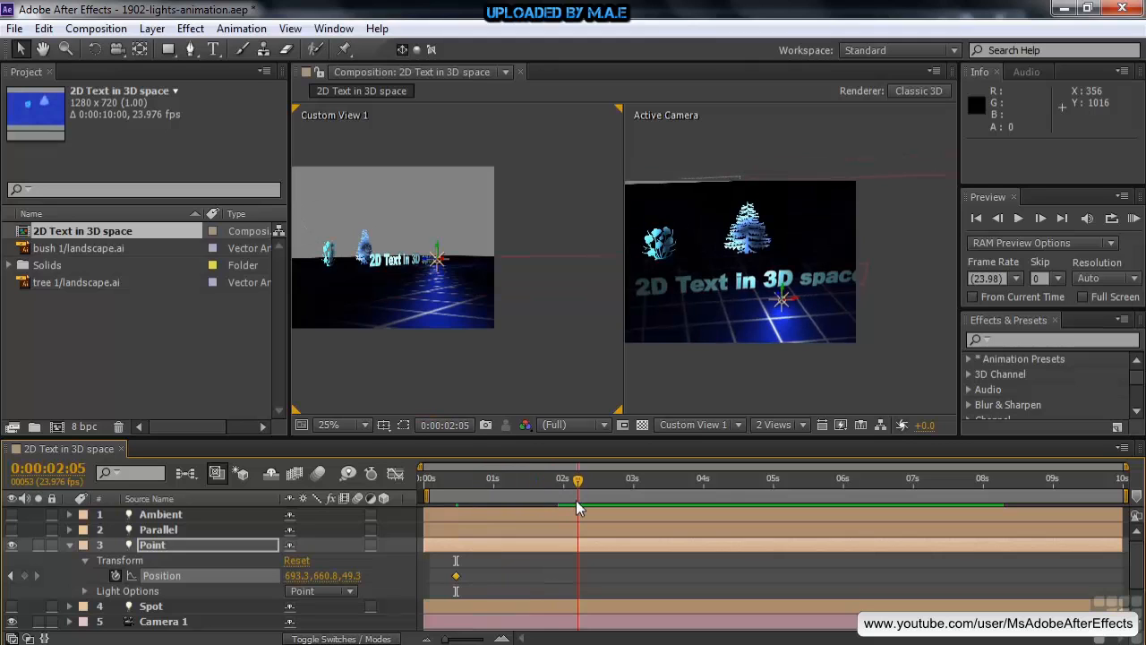
click(25, 576)
Step: At 0:00:03:14, raise the Point light to about 693, 457, 49 and preview its movement
drag(580, 484, 676, 494)
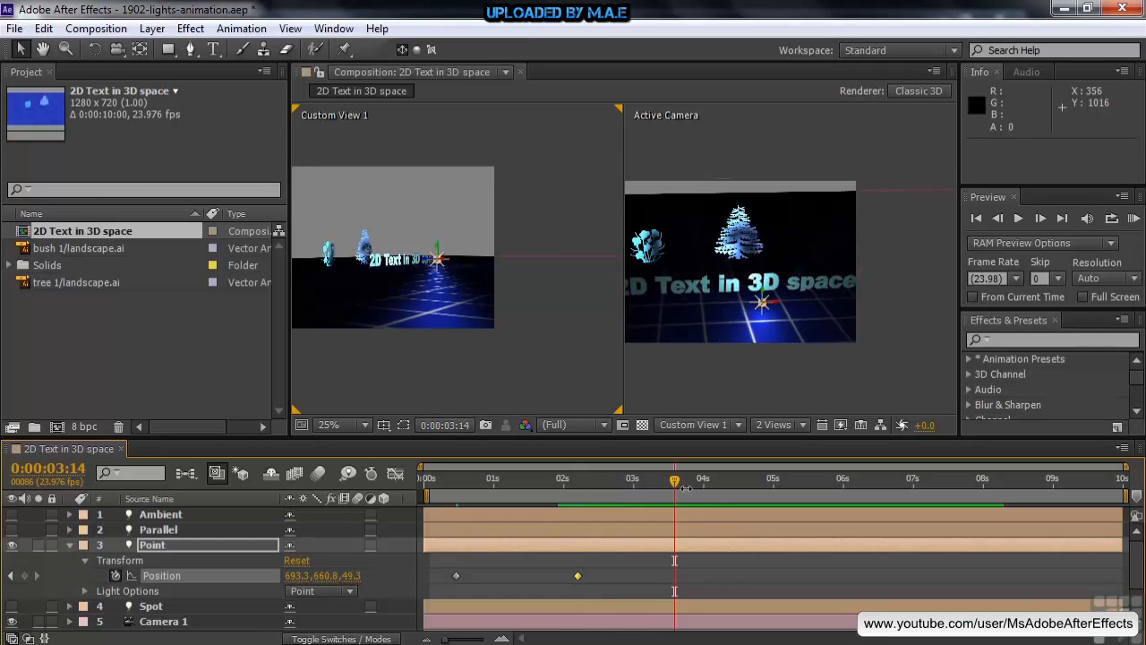
drag(762, 300, 763, 253)
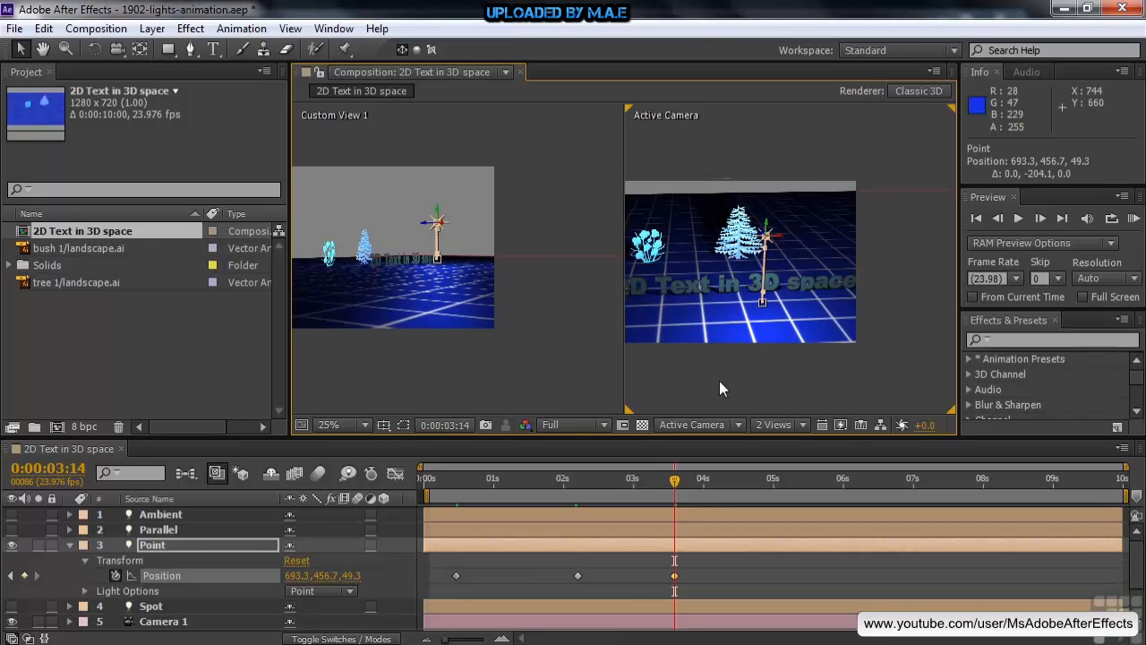
drag(677, 482, 580, 502)
key(space)
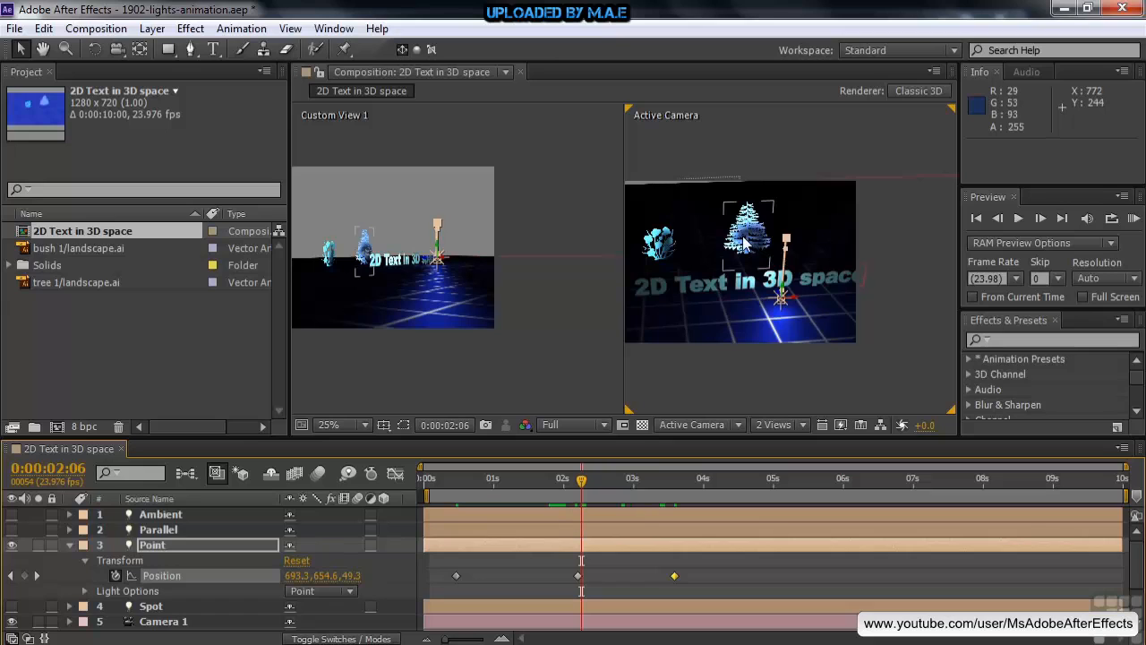
drag(583, 484, 682, 494)
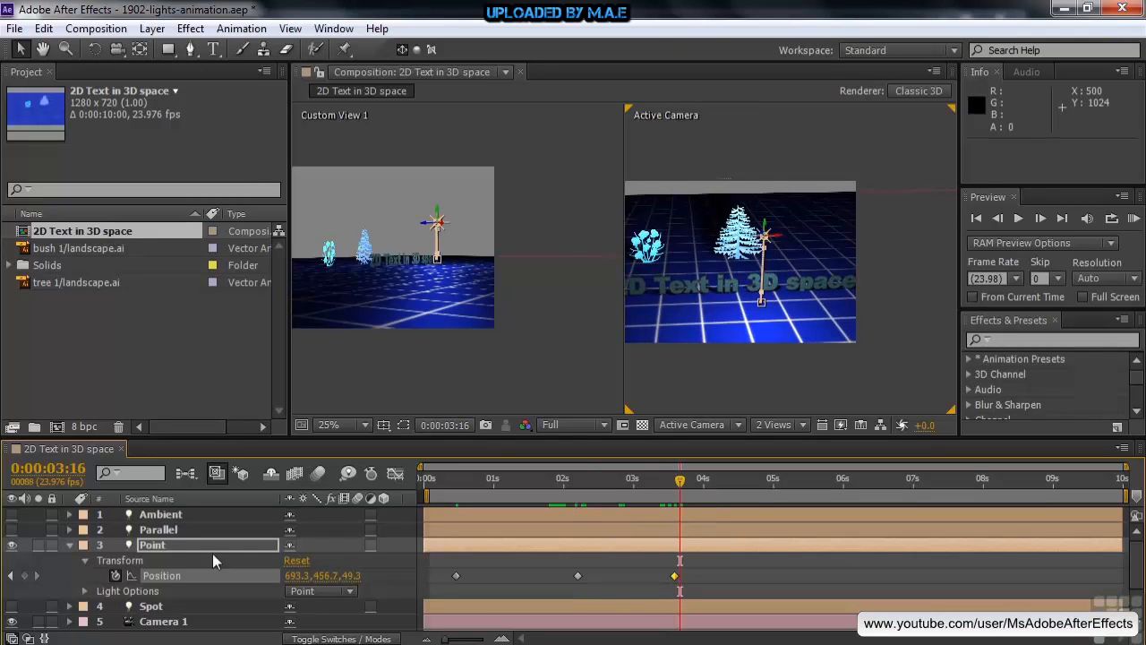
Step: Switch off and collapse the Point light, then expand the Spot light's properties and turn it on
click(11, 545)
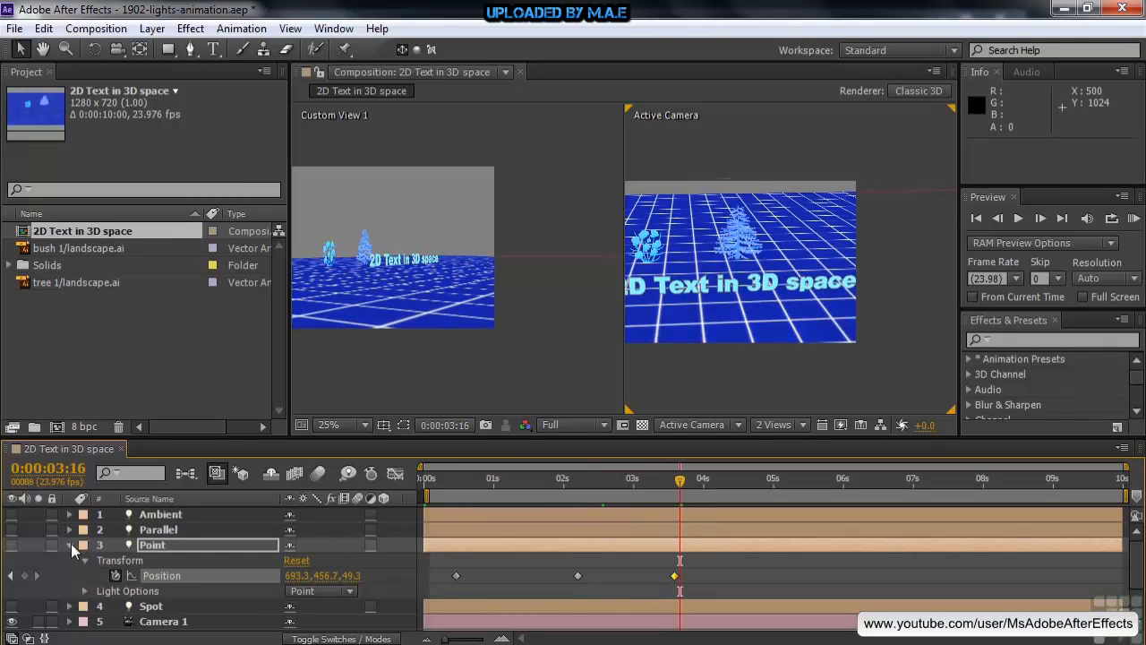
click(71, 543)
click(69, 559)
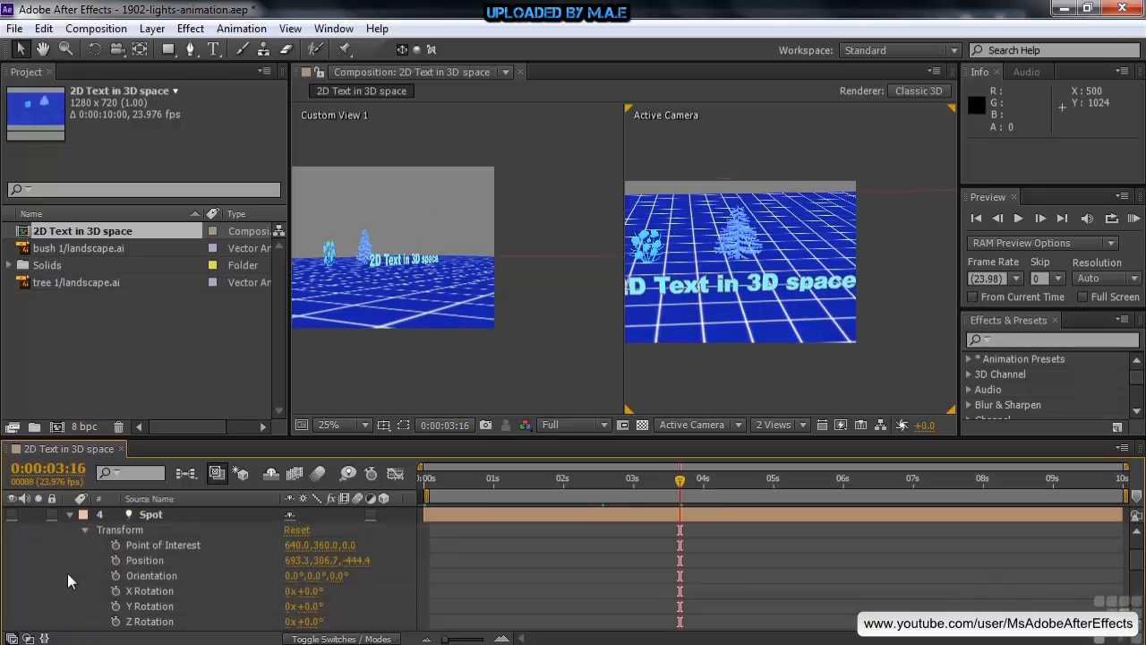
click(11, 514)
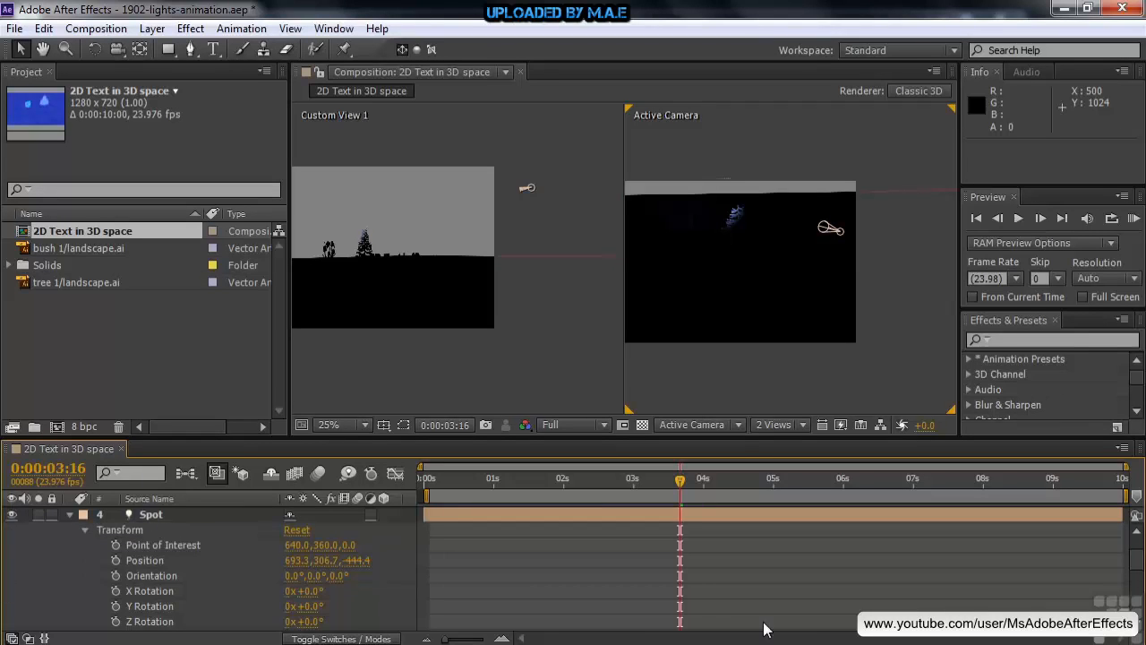
Step: Turn on the Ambient light alongside the Spot light and set the current time to 0:00:01:00
drag(680, 488, 498, 523)
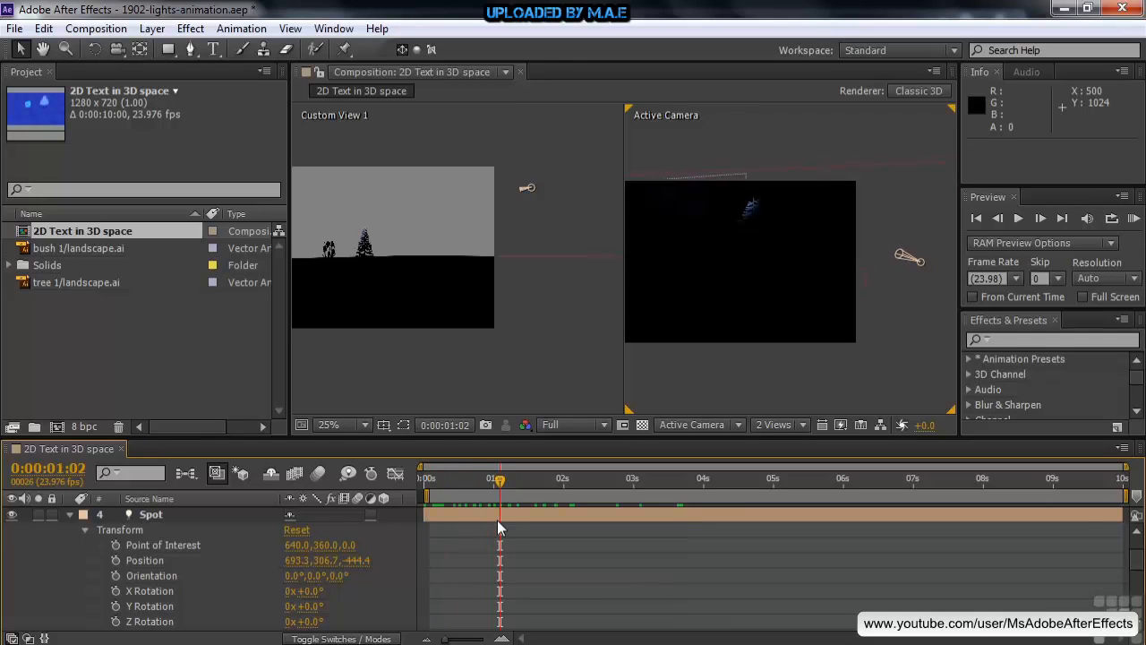
scroll(1137, 548, up, 3)
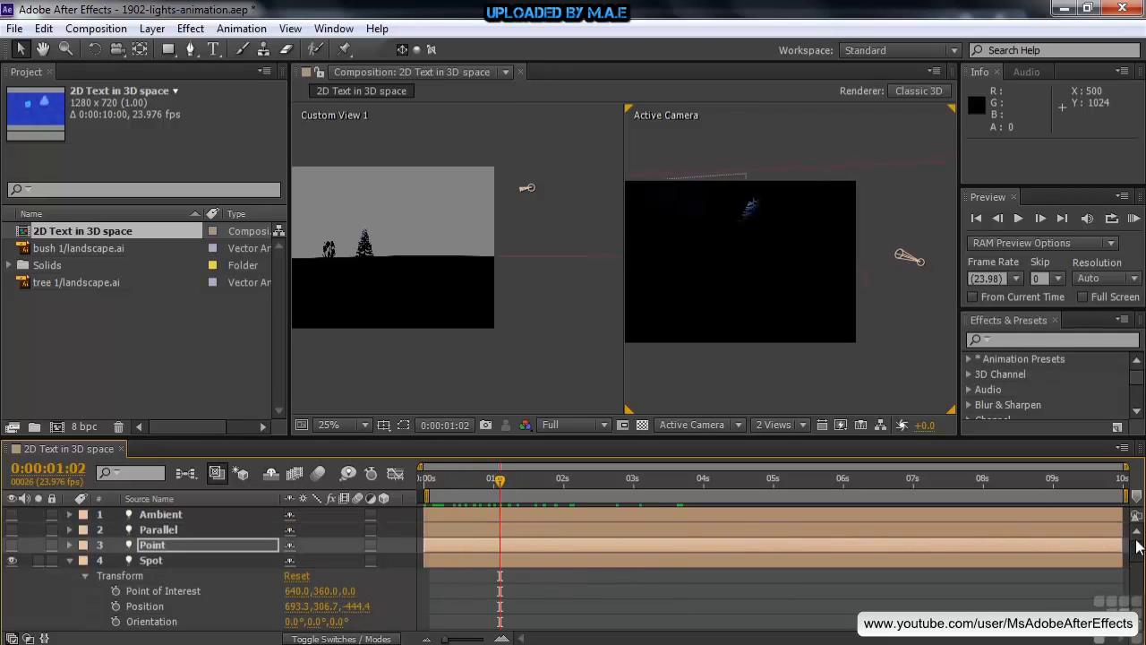
click(12, 514)
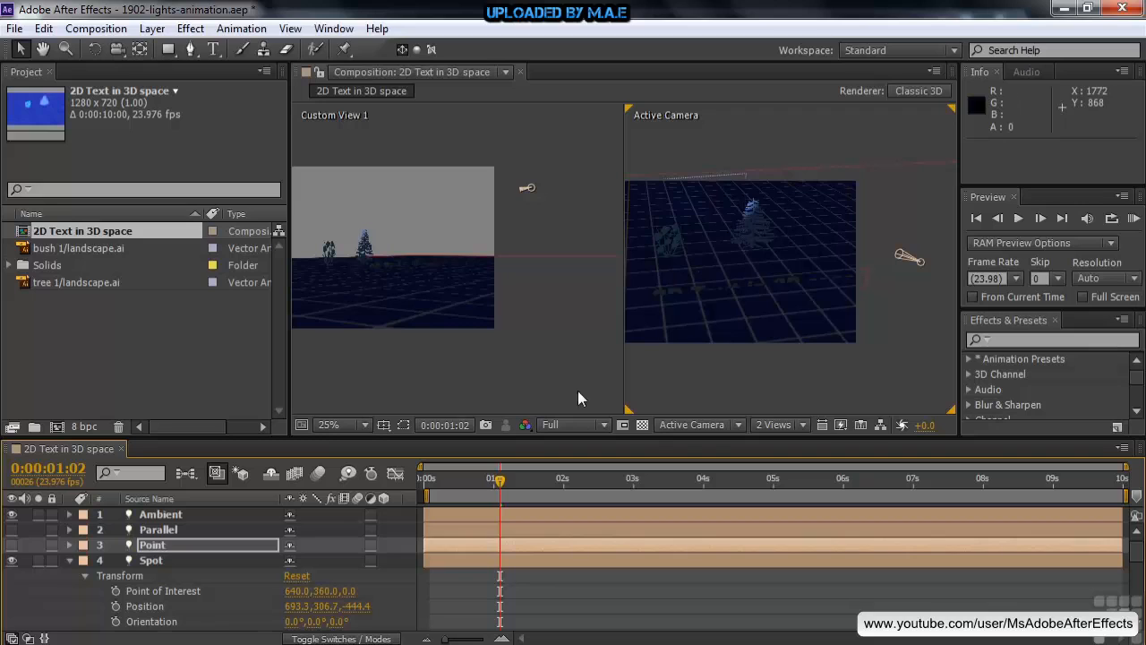
mouse_move(502, 492)
mouse_down()
mouse_move(481, 494)
mouse_move(501, 496)
mouse_up()
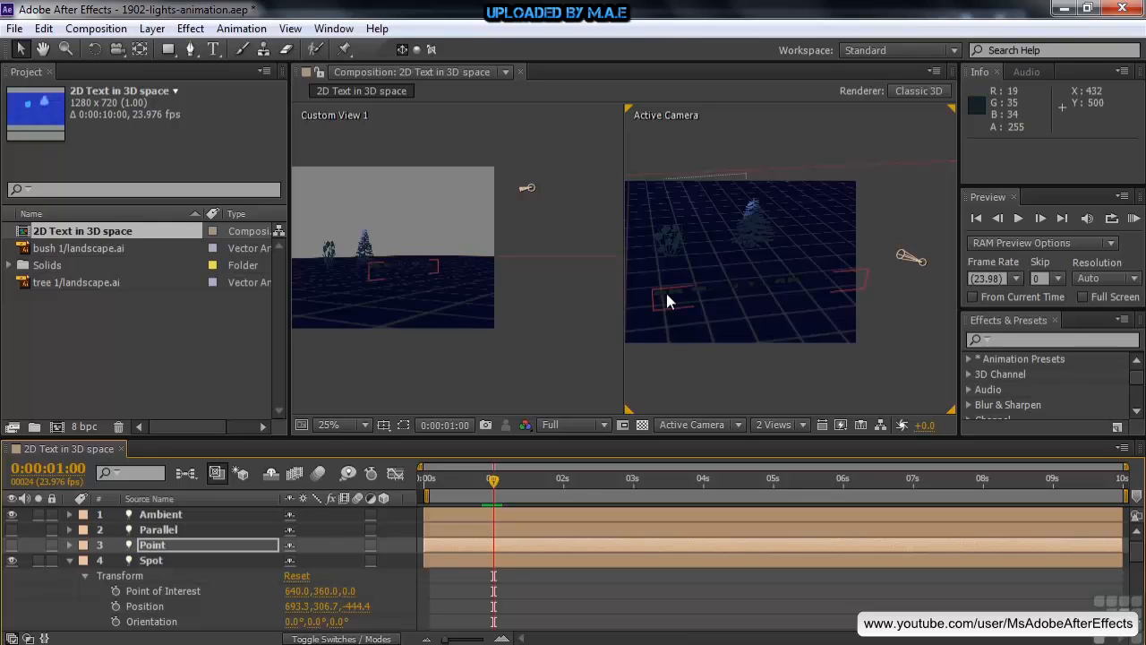
Step: Reposition the Spot light to about 397, 466, -499 and aim its point of interest at about 336, 639, -59
click(149, 561)
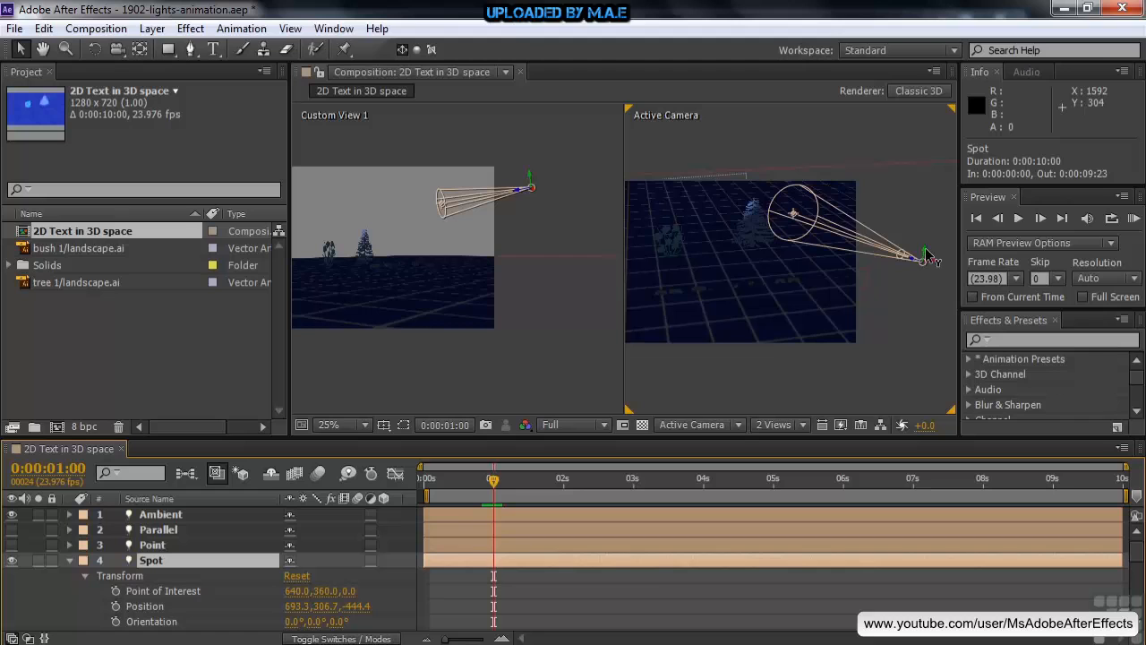
drag(926, 253, 925, 316)
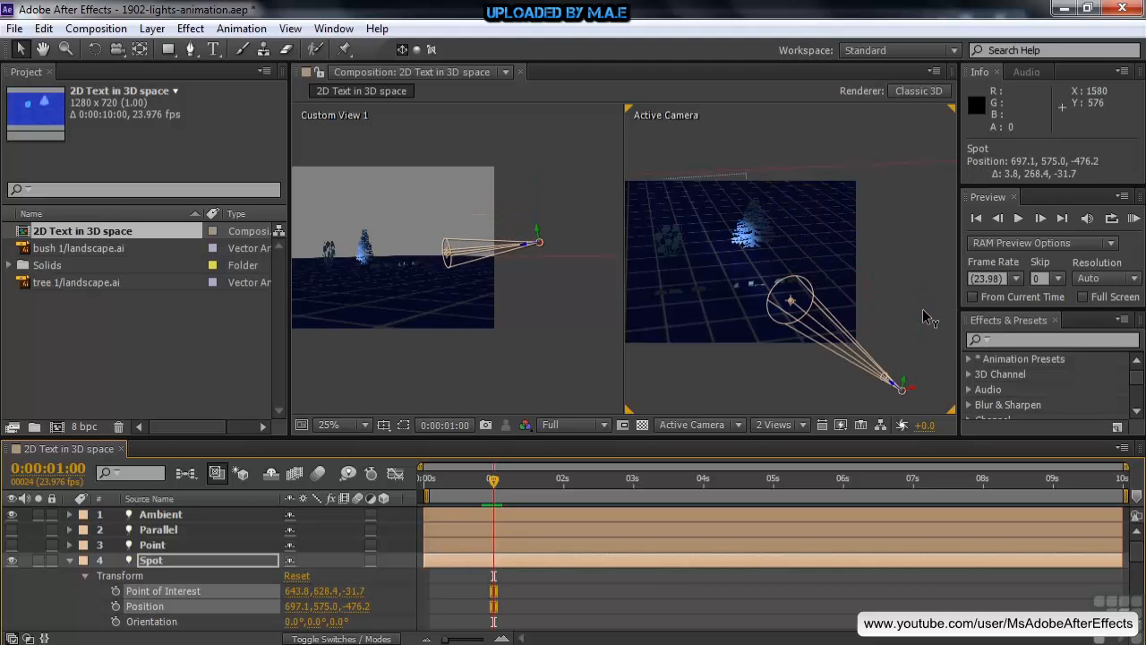
drag(911, 392, 848, 407)
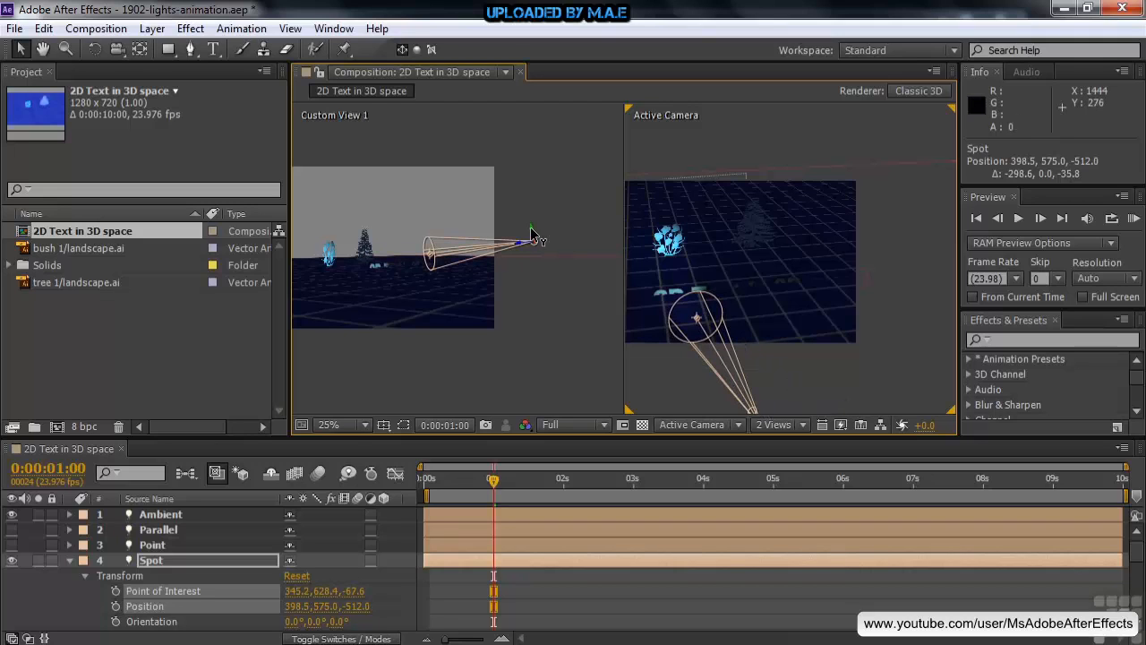
drag(531, 232, 531, 235)
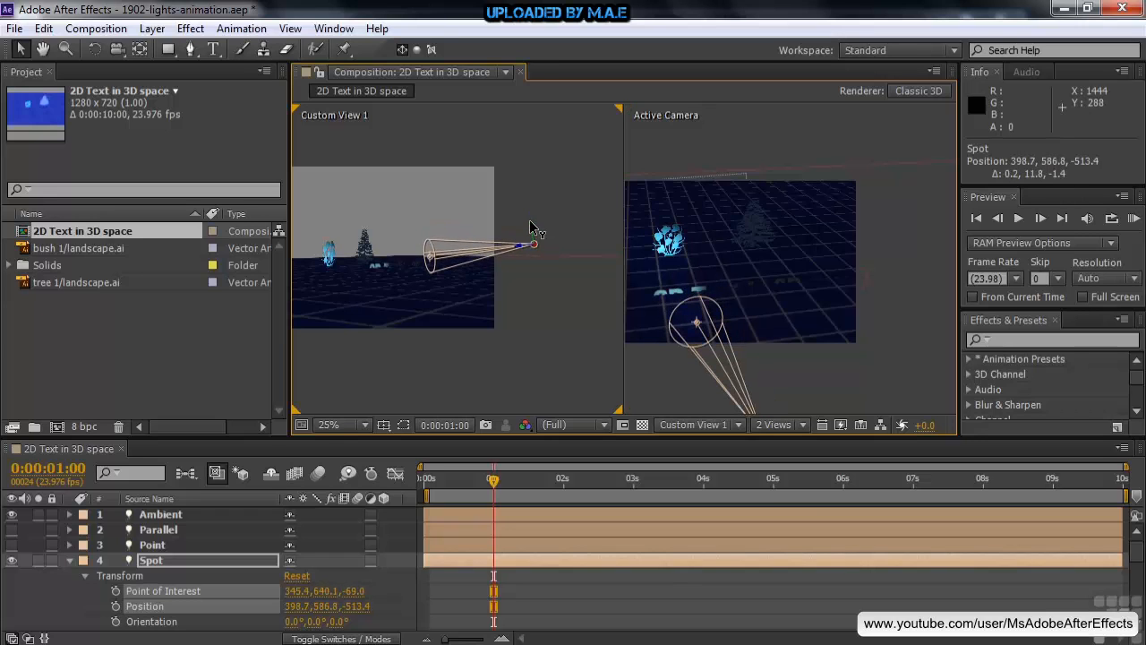
mouse_move(531, 233)
mouse_down()
mouse_move(533, 245)
mouse_move(526, 211)
mouse_up()
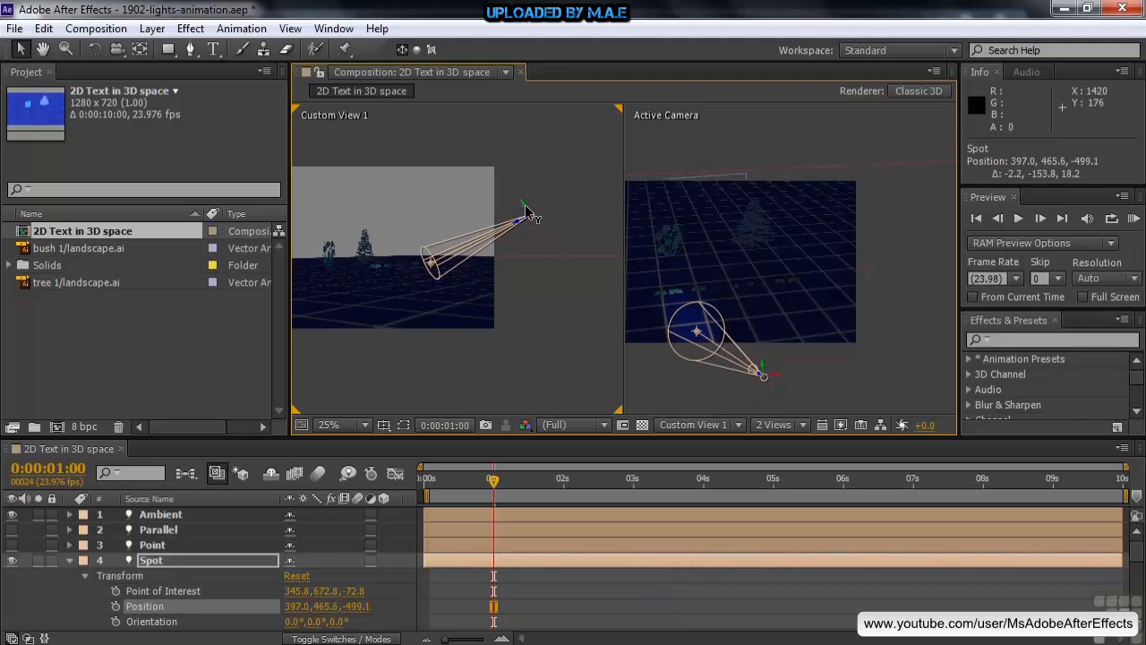
drag(430, 267, 426, 256)
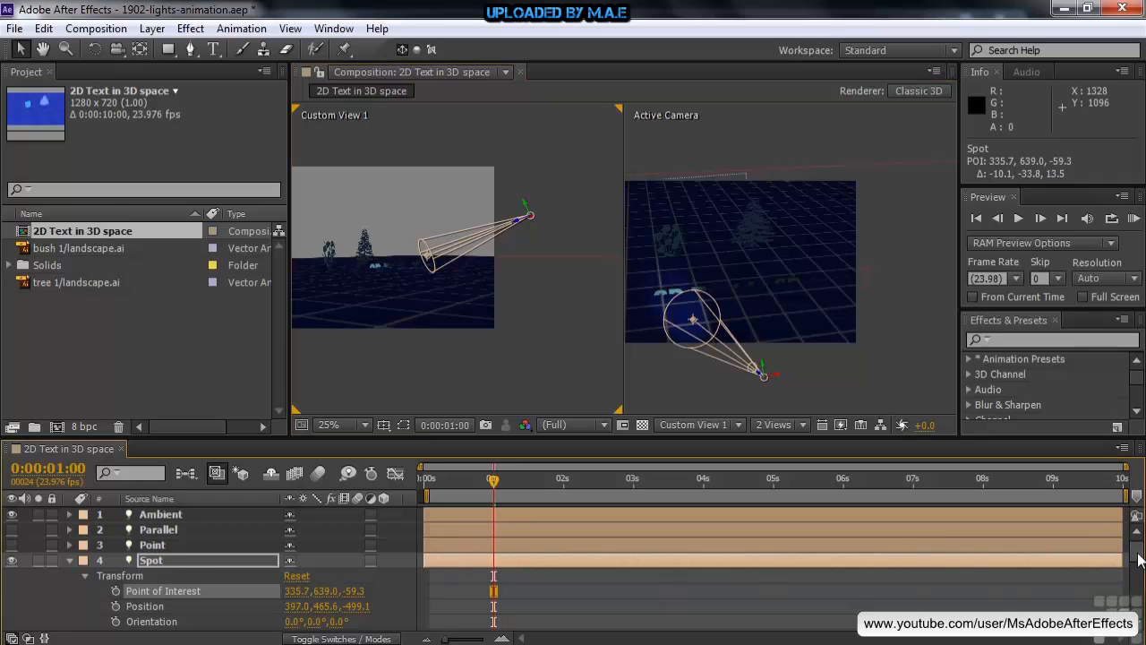
Step: At 0:00:02:10, set the Spot light's cone angle to 35° and its intensity to 169%
scroll(1137, 564, down, 4)
scroll(1139, 578, down, 3)
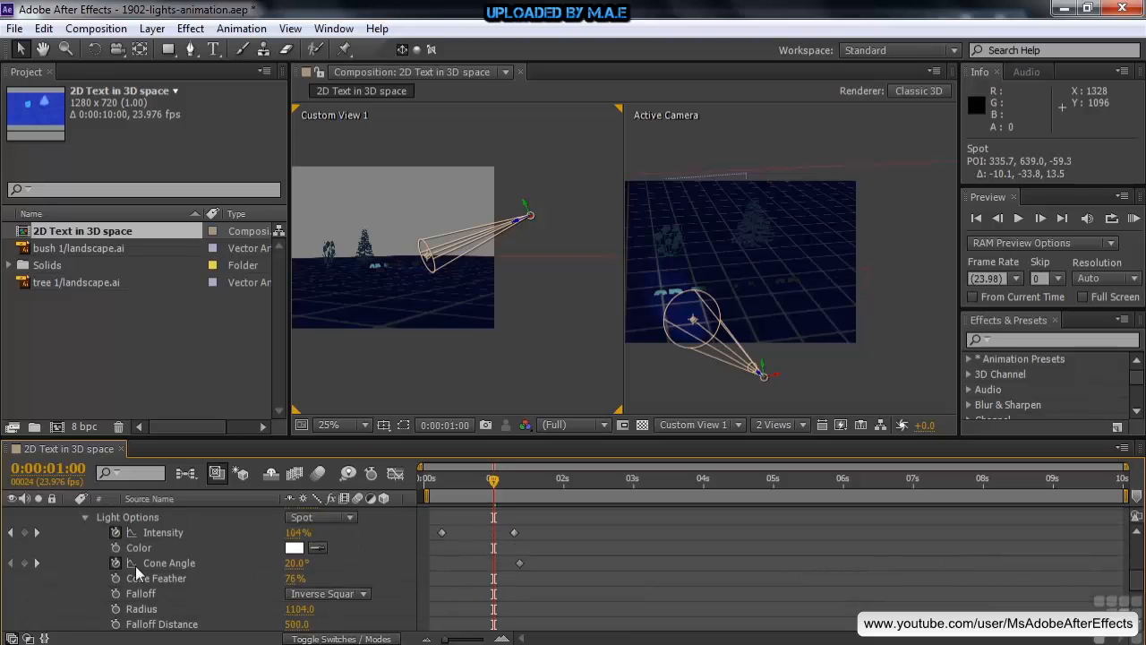
drag(492, 484, 593, 495)
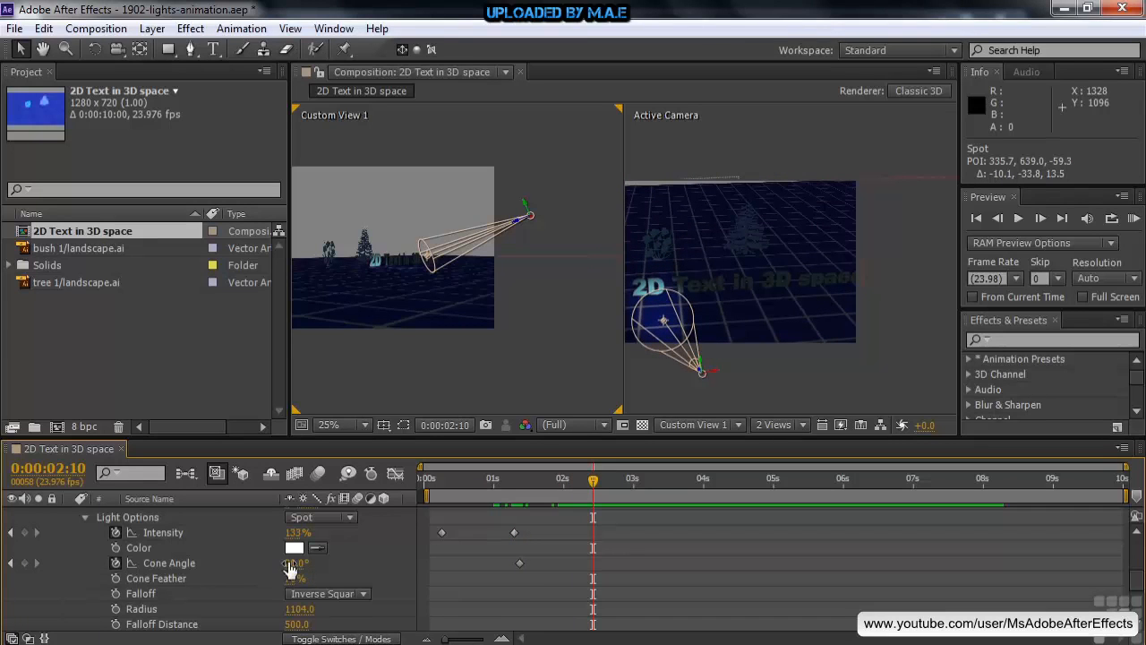
mouse_move(289, 568)
mouse_down()
mouse_move(304, 563)
mouse_move(305, 573)
mouse_up()
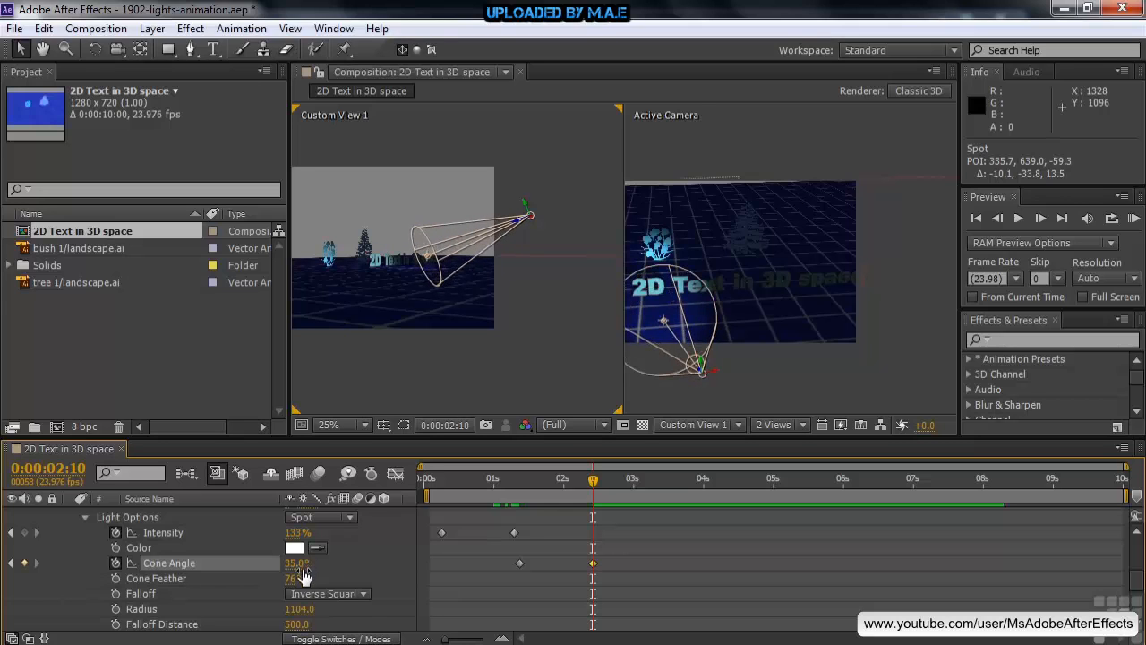
drag(294, 533, 324, 534)
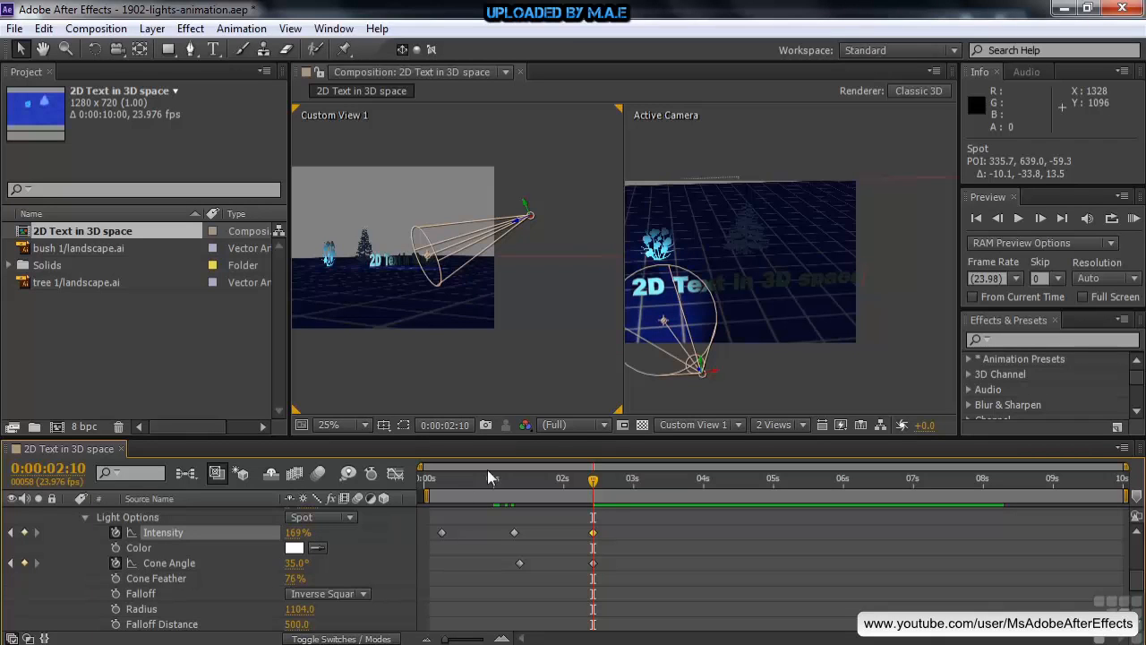
Step: Keyframe the Spot light's point of interest at 0:00:01:09 and move it to about 443, 601, -58 at 0:00:02:02
scroll(1140, 591, up, 5)
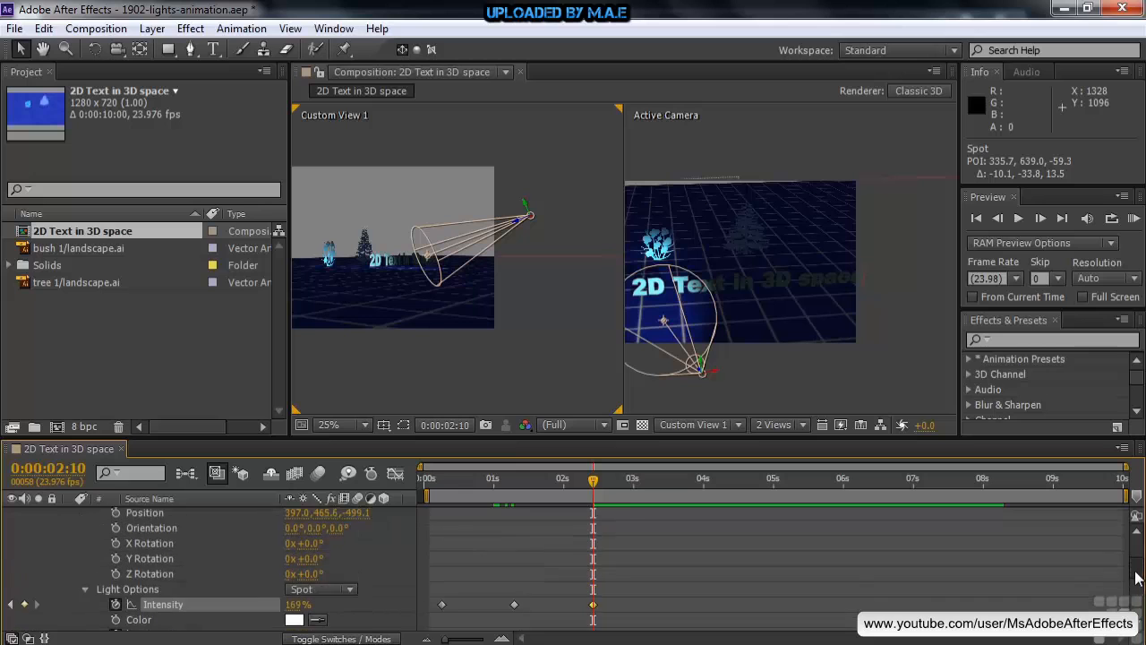
scroll(1137, 571, down, 1)
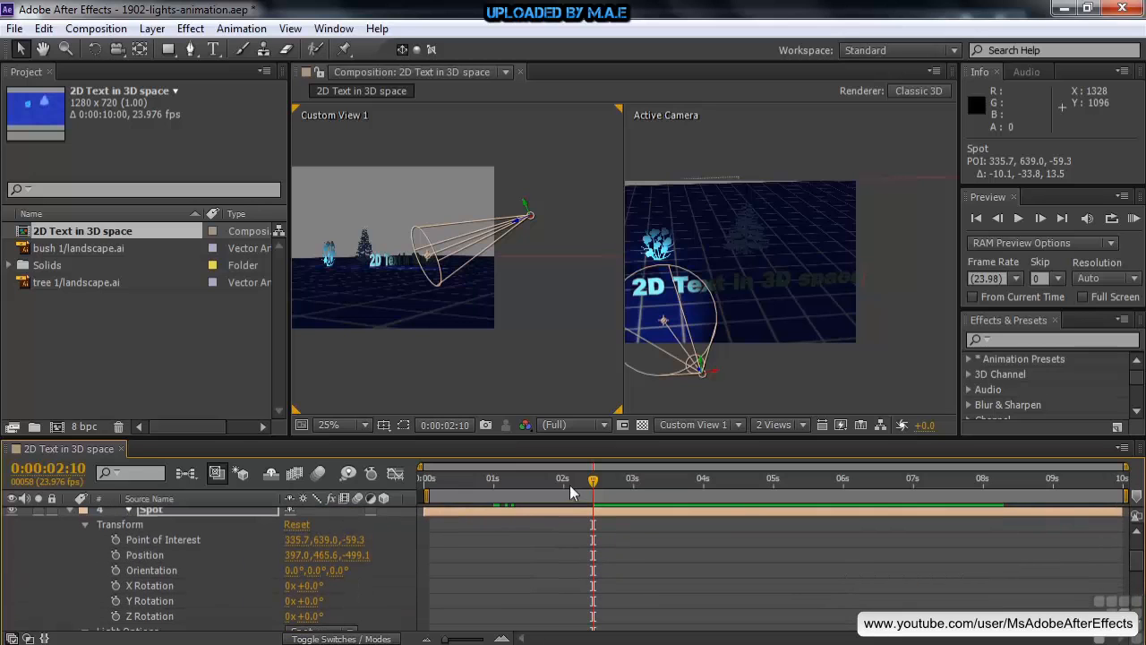
key(Page_Up)
drag(564, 483, 519, 484)
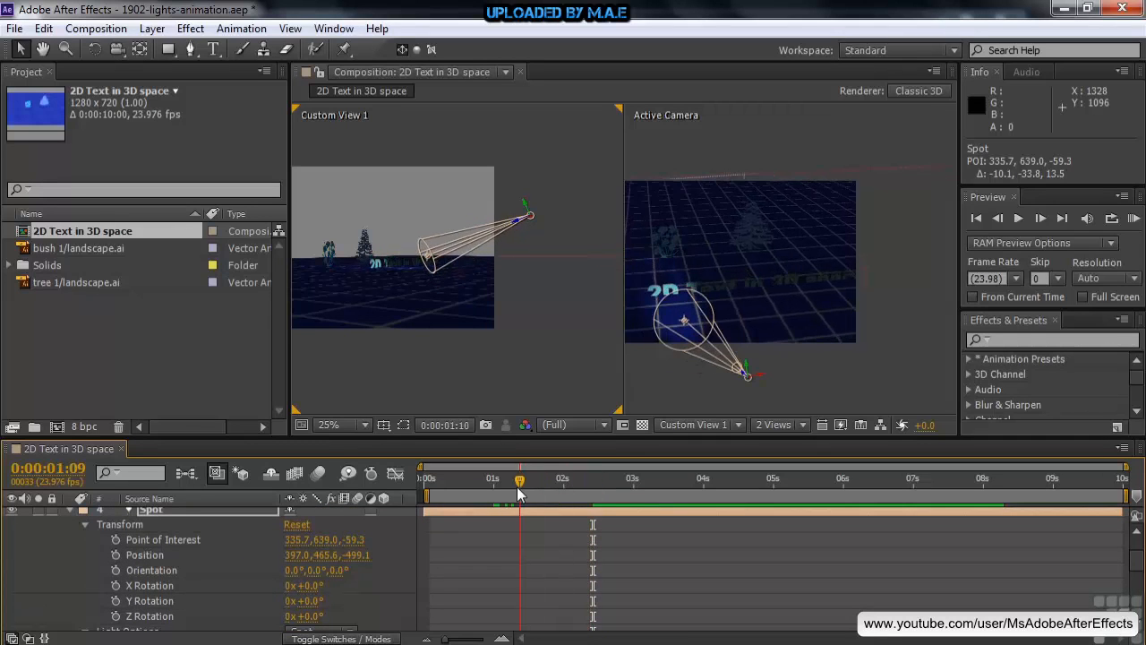
click(114, 540)
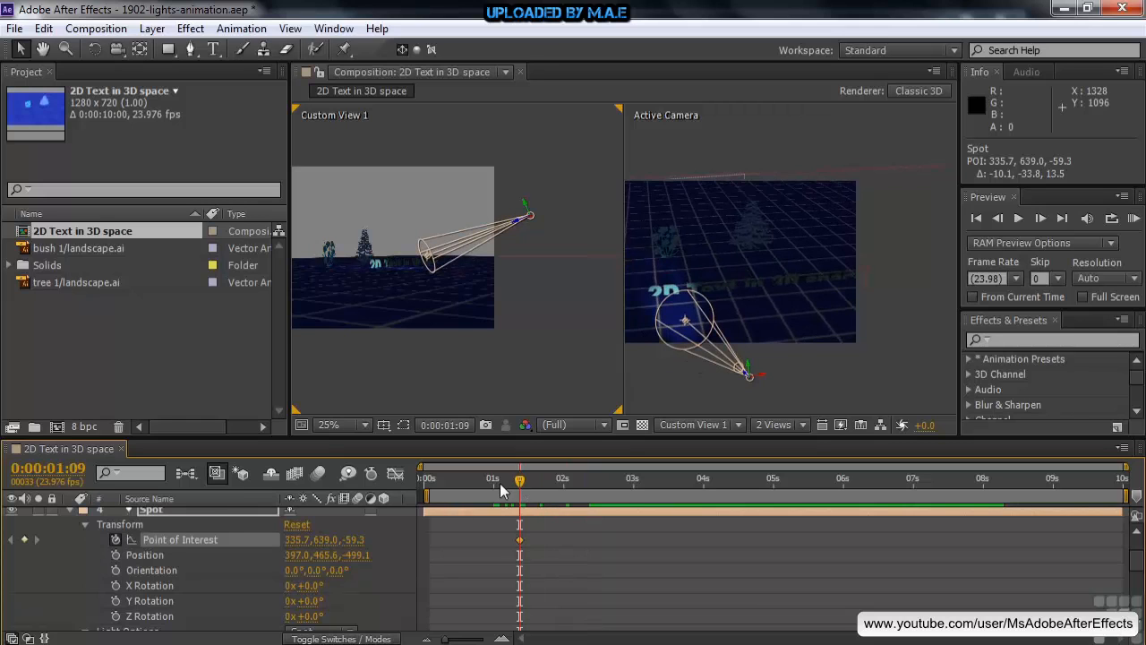
drag(519, 483, 570, 487)
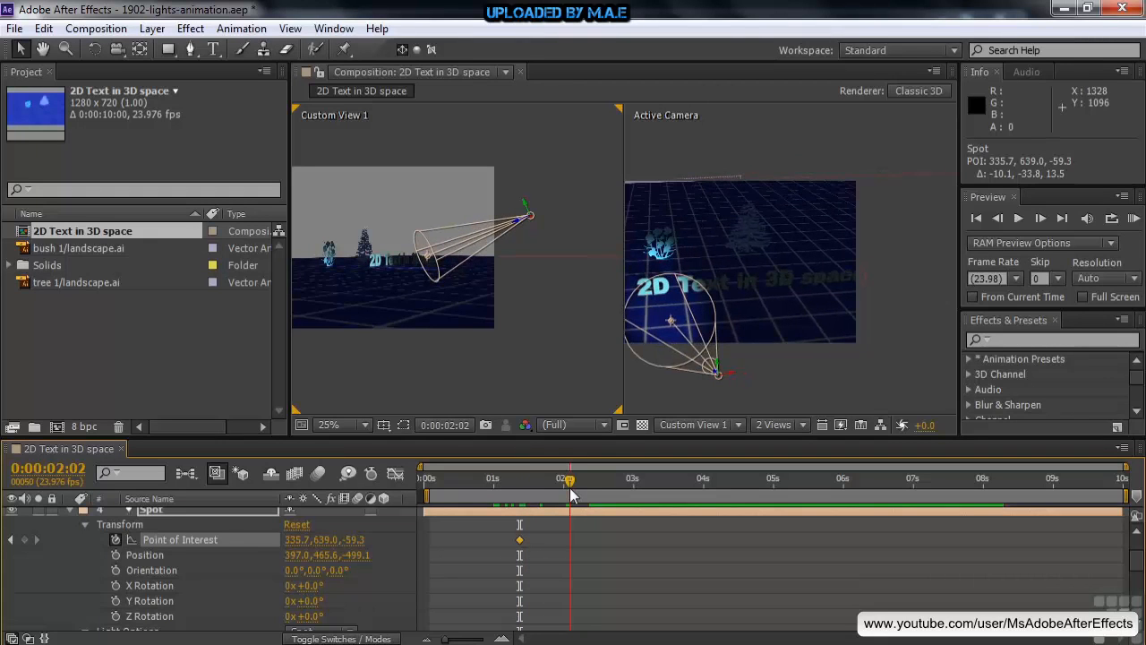
drag(671, 325, 714, 305)
Step: Move the current time to 0:00:04:01 and reduce the Spot light's falloff radius to 576
drag(569, 481, 706, 484)
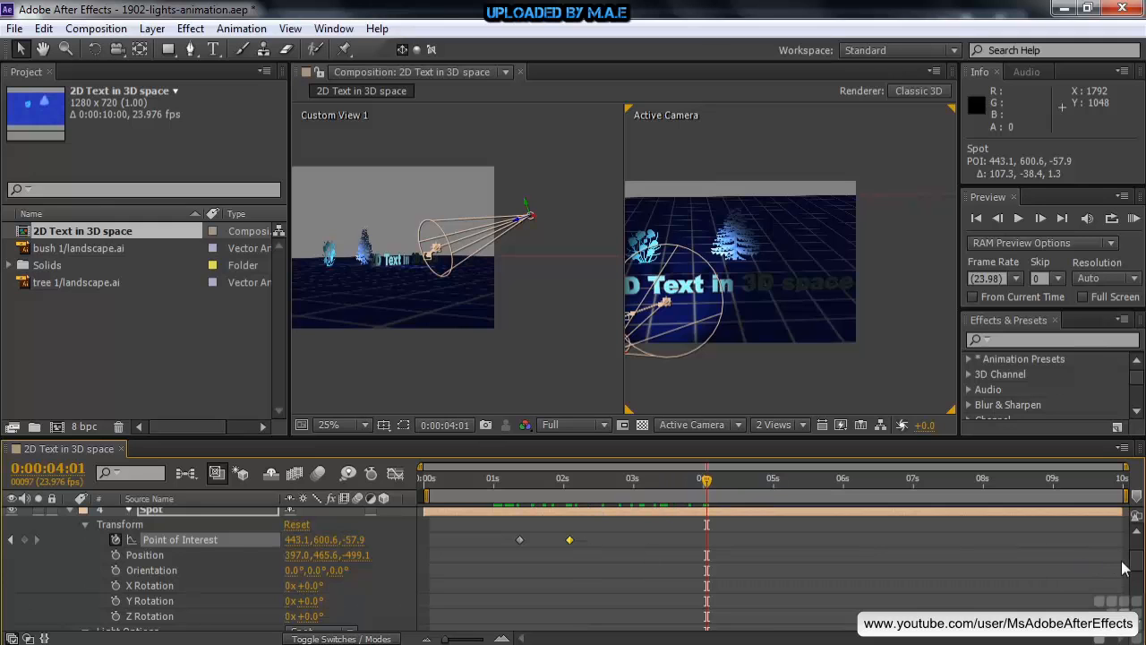
drag(1141, 565, 1141, 591)
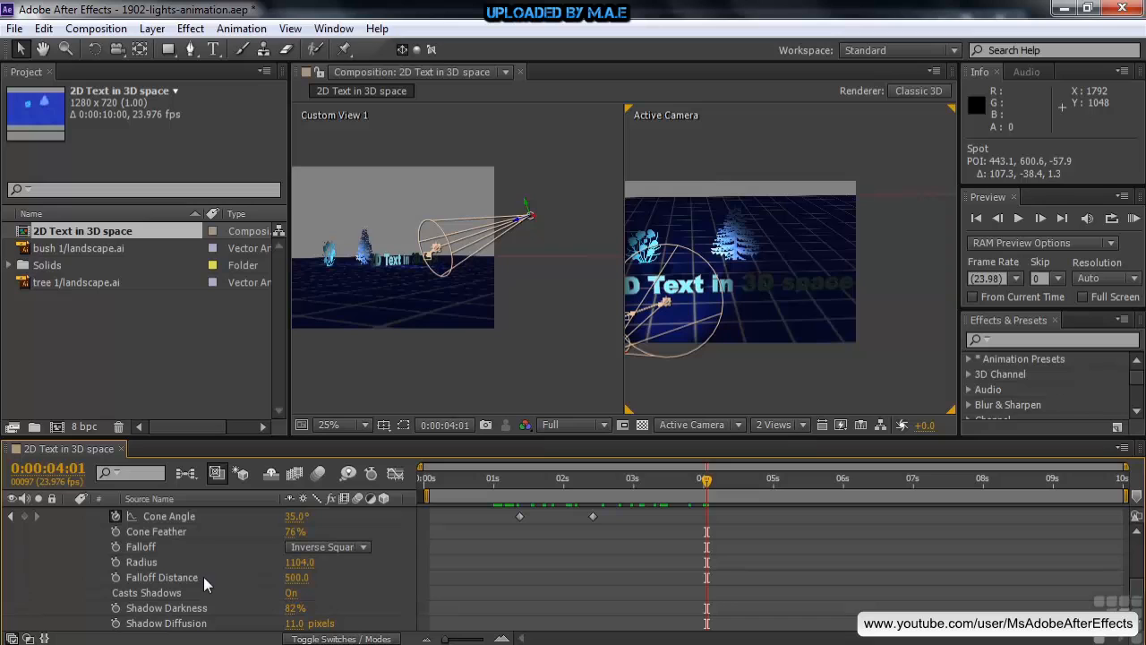
drag(298, 562, 289, 562)
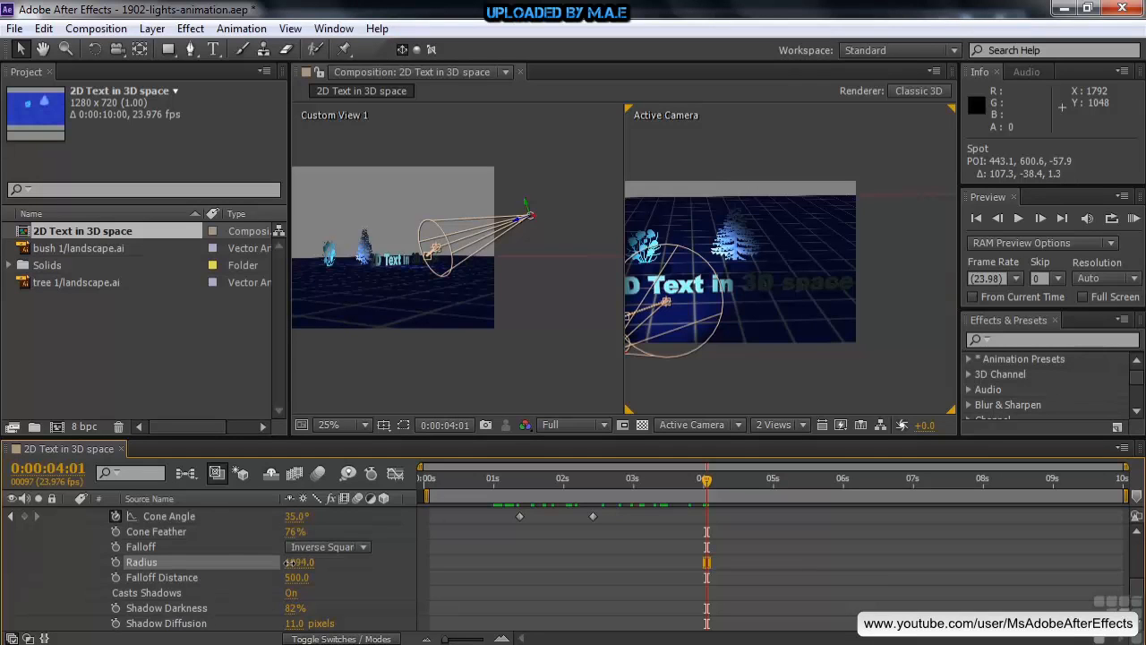
drag(215, 565, 150, 573)
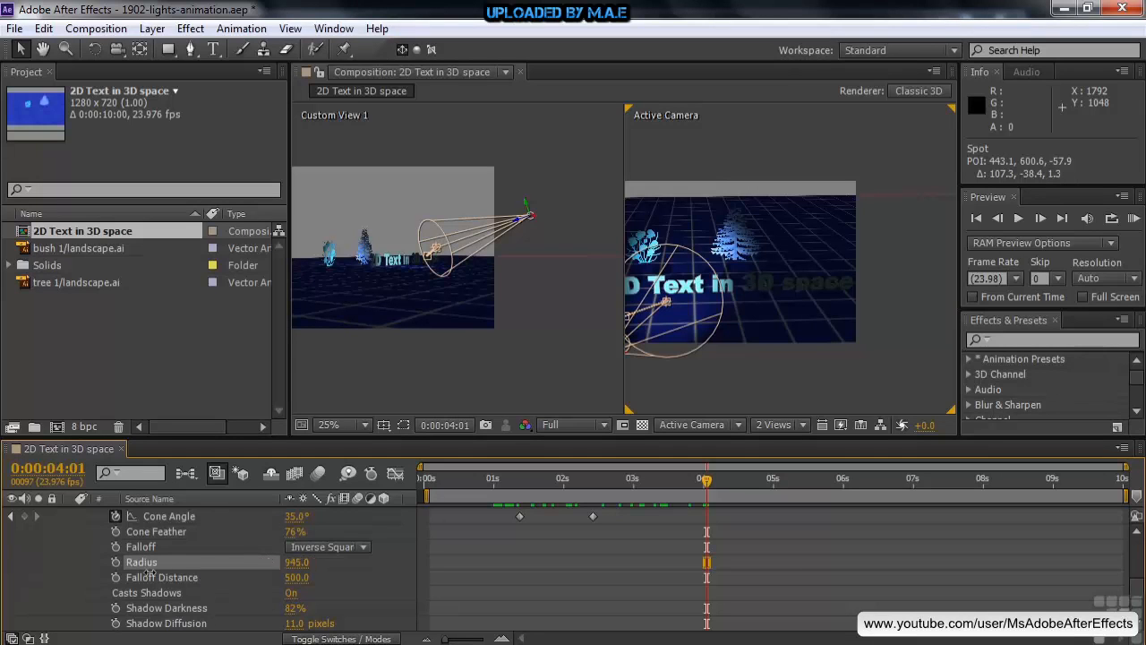
drag(65, 577, 14, 580)
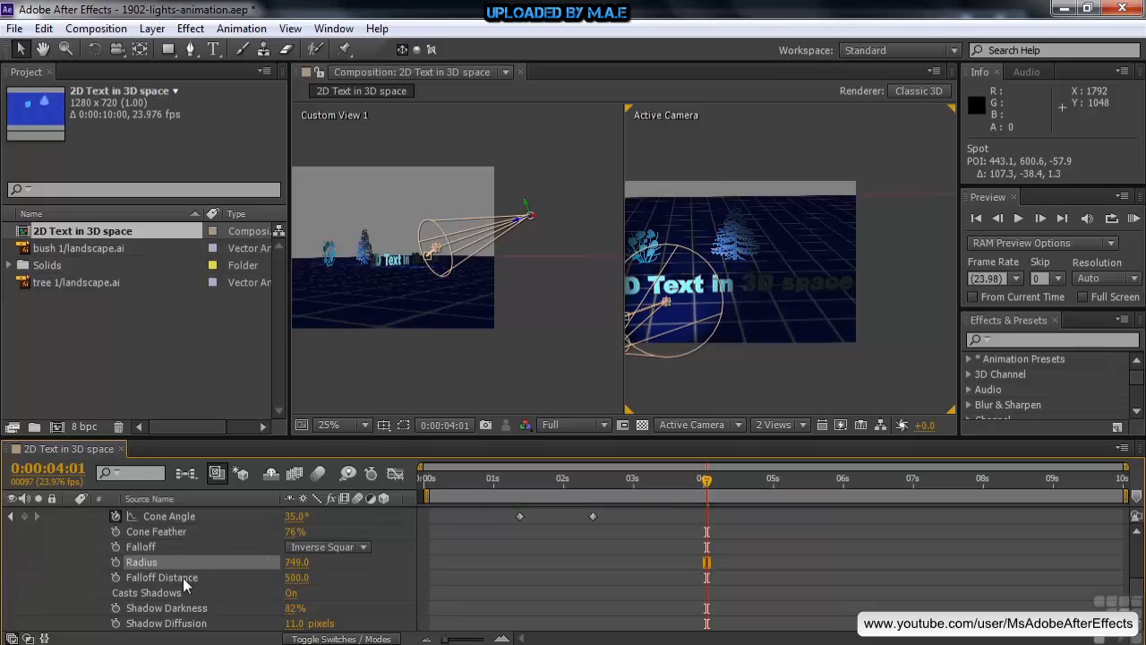
drag(243, 562, 148, 572)
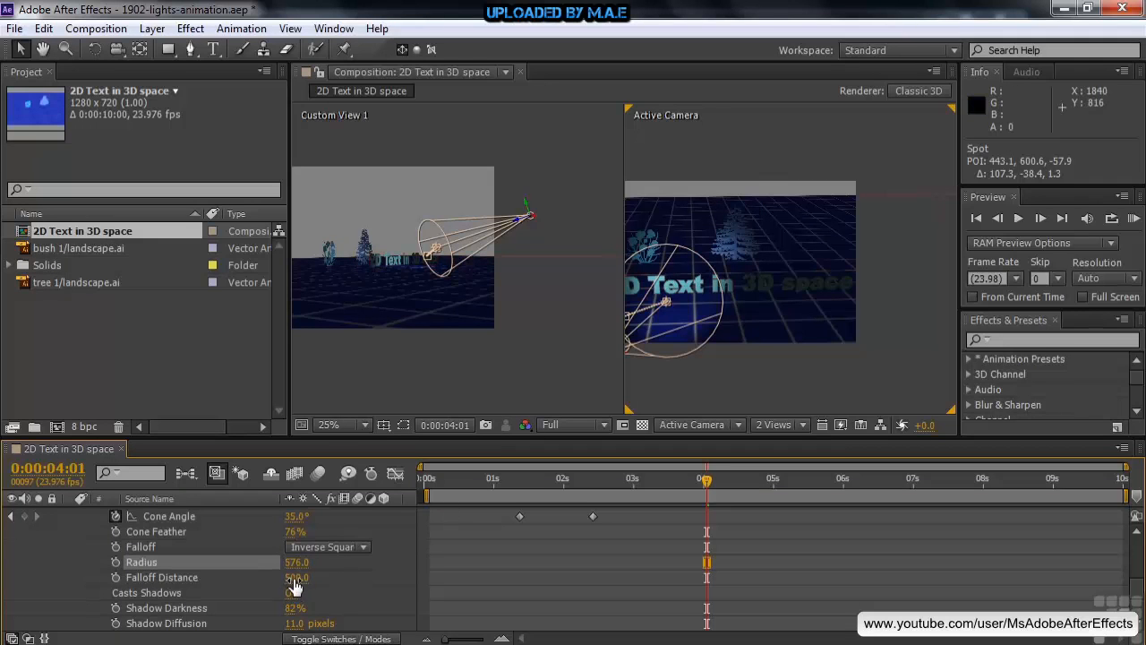
Step: Set the Spot light's falloff distance to 0 and its radius to 546
drag(295, 583, 145, 585)
drag(295, 578, 191, 587)
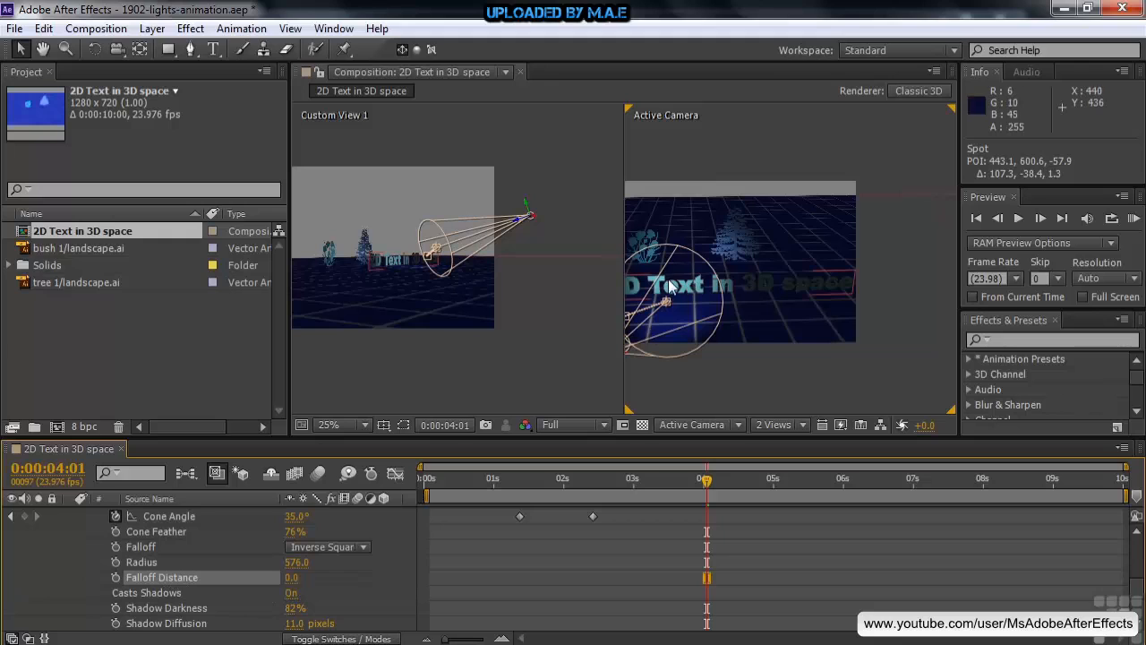
drag(296, 562, 283, 562)
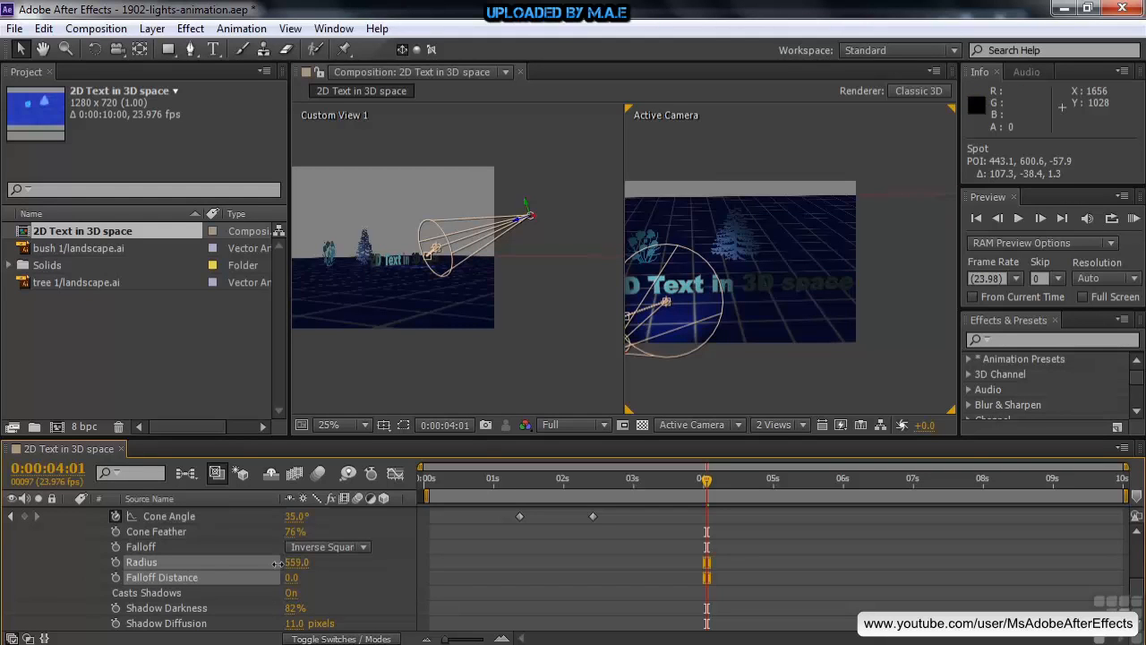
click(265, 562)
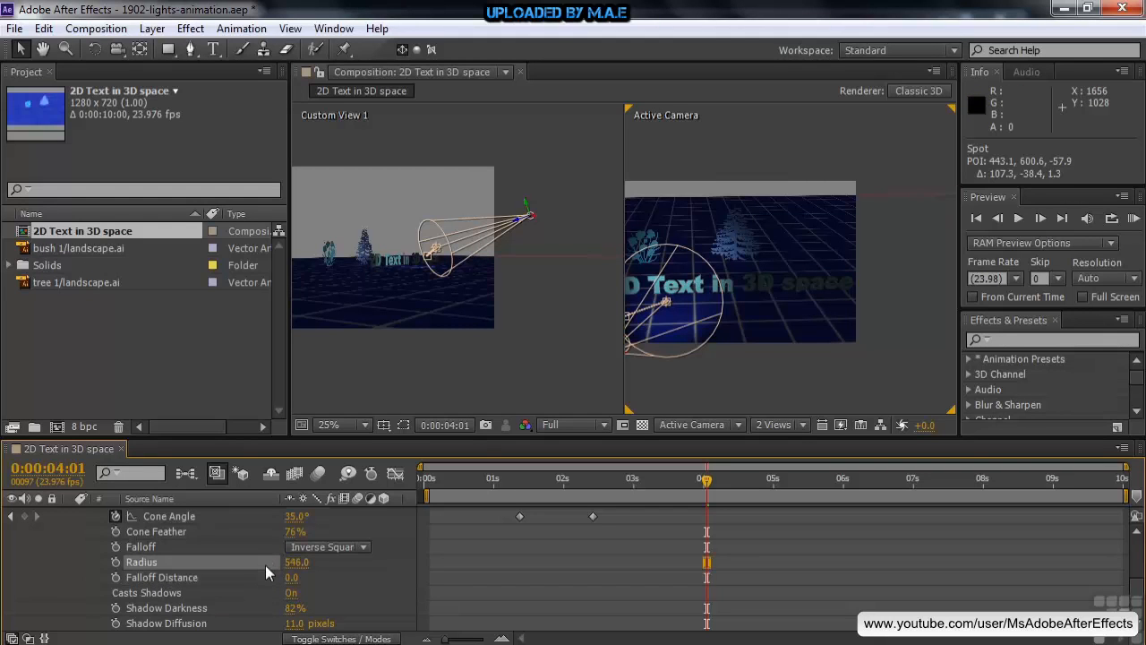